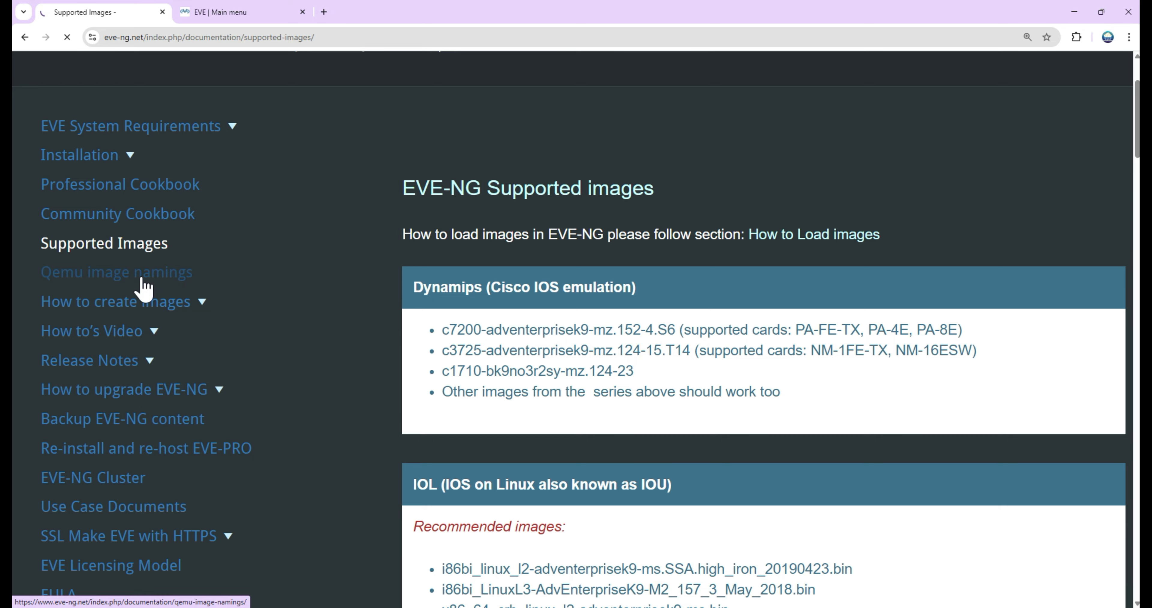
Step: Open the Qemu image namings documentation page and review the image location, folder naming examples and supported HDD formats
{"action": "left_click", "coordinate": [142, 279]}
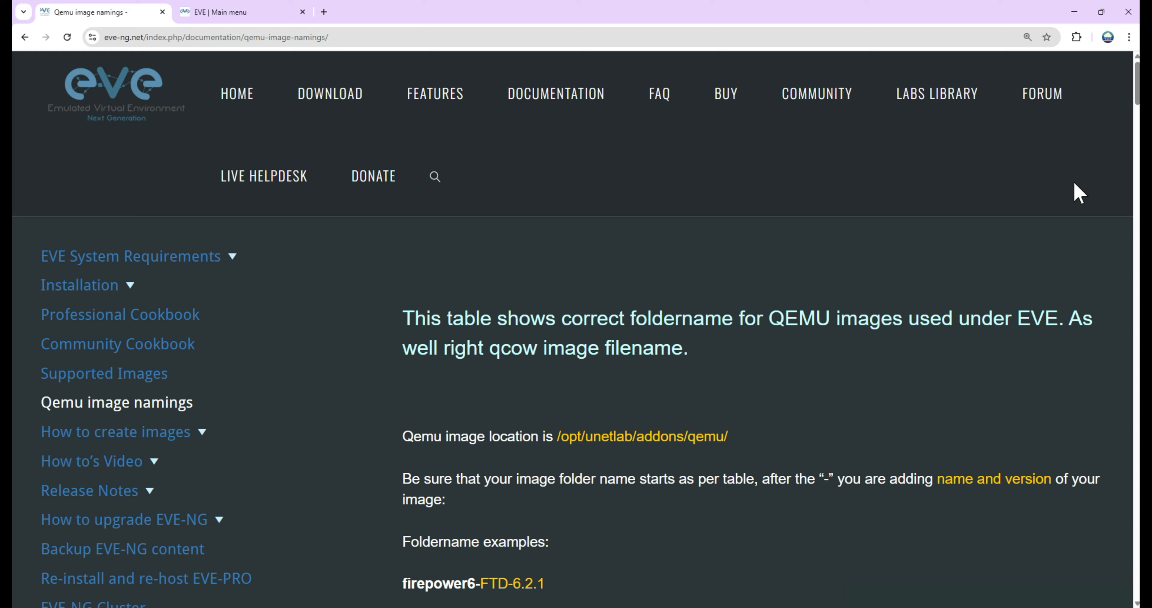
{"action": "left_click_drag", "start_coordinate": [729, 437], "coordinate": [559, 444]}
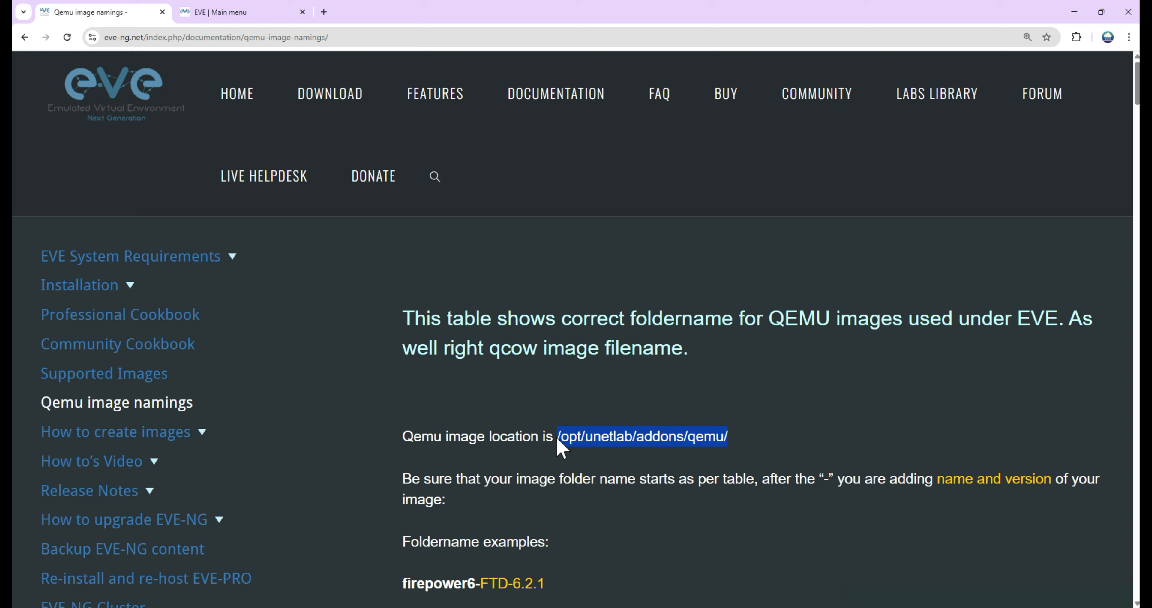
{"action": "scroll", "coordinate": [417, 295], "scroll_direction": "down", "scroll_amount": 5}
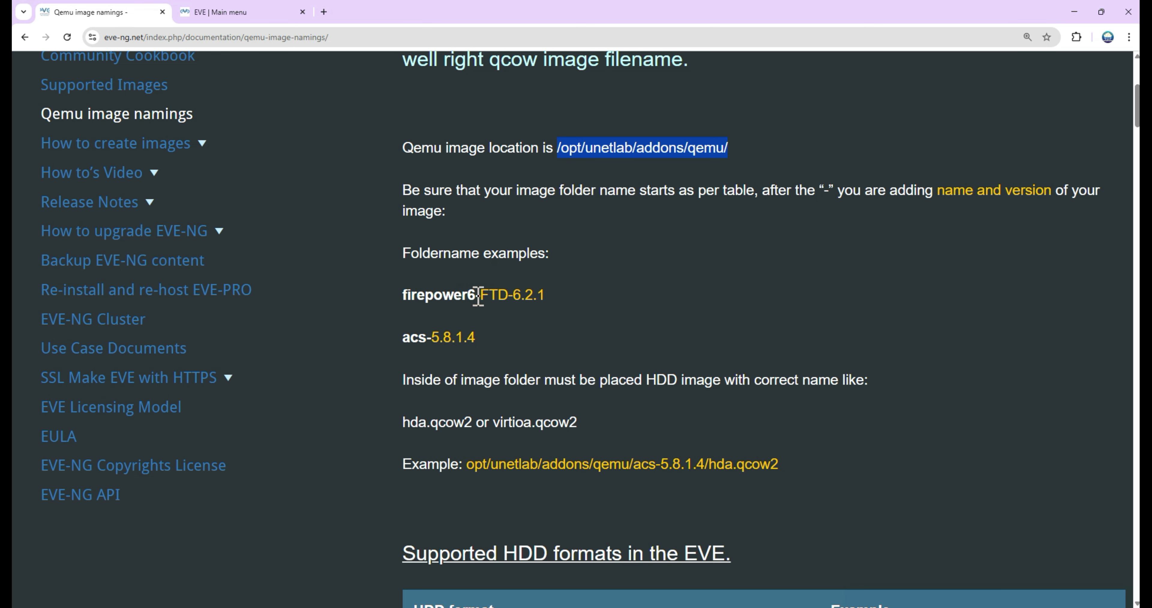
{"action": "left_click_drag", "start_coordinate": [478, 296], "coordinate": [404, 295]}
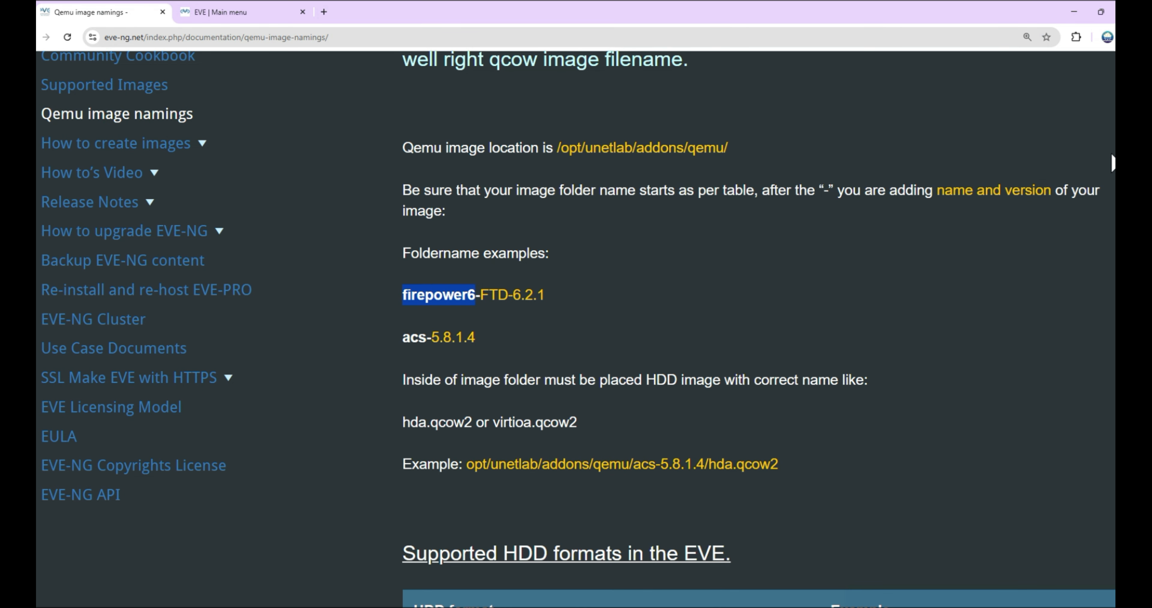
{"action": "scroll", "coordinate": [576, 329], "scroll_direction": "down", "scroll_amount": 5}
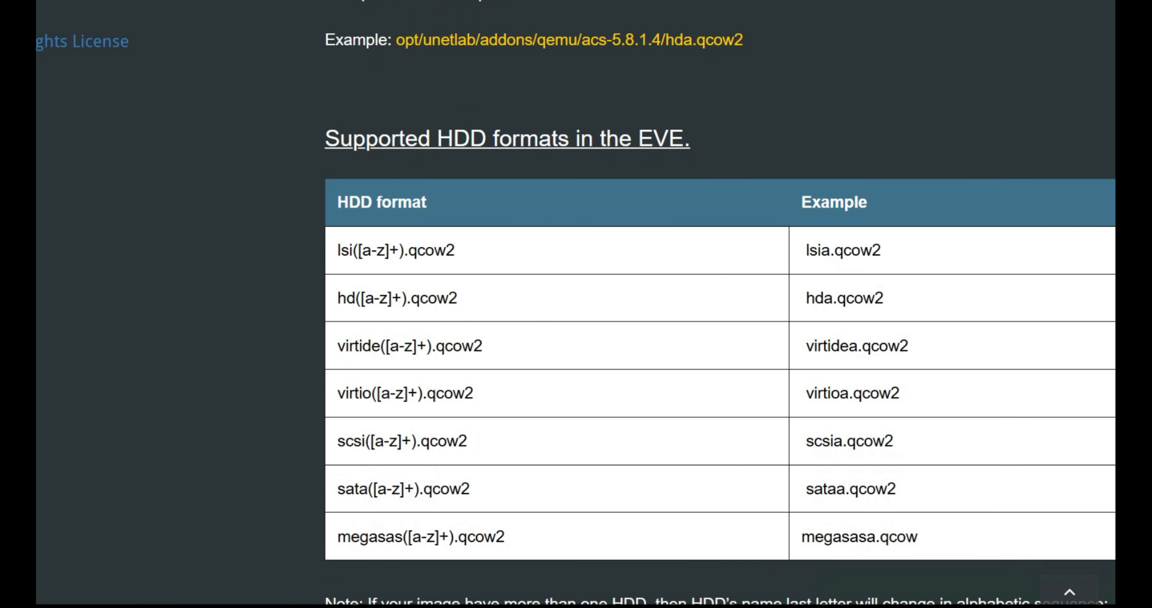
{"action": "scroll", "coordinate": [576, 304], "scroll_direction": "down", "scroll_amount": 10}
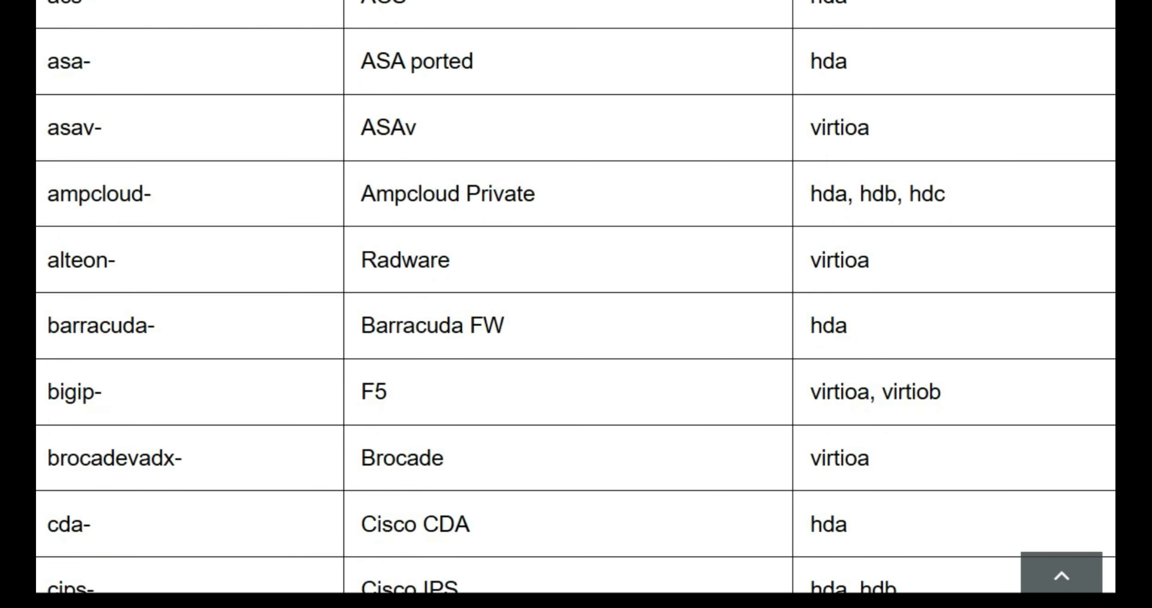
{"action": "scroll", "coordinate": [576, 297], "scroll_direction": "up", "scroll_amount": 1}
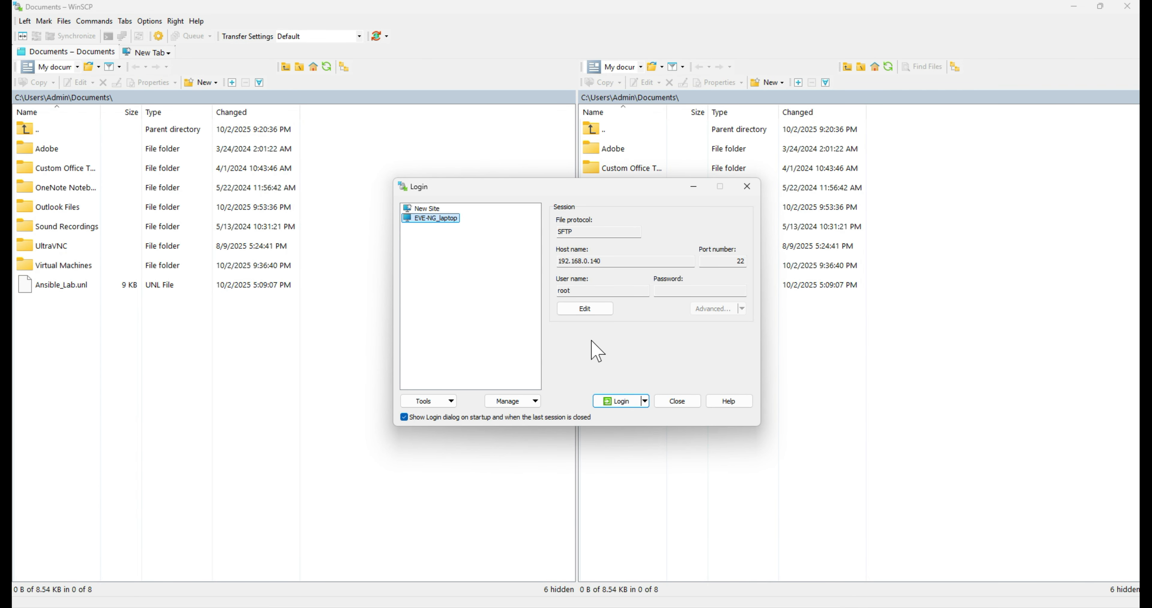
Step: In WinSCP, log in to the saved EVE-NG_laptop session with the root account password
{"action": "left_click", "coordinate": [628, 400]}
{"action": "left_click", "coordinate": [506, 421]}
{"action": "type", "text": "eve"}
{"action": "key", "text": "Return"}
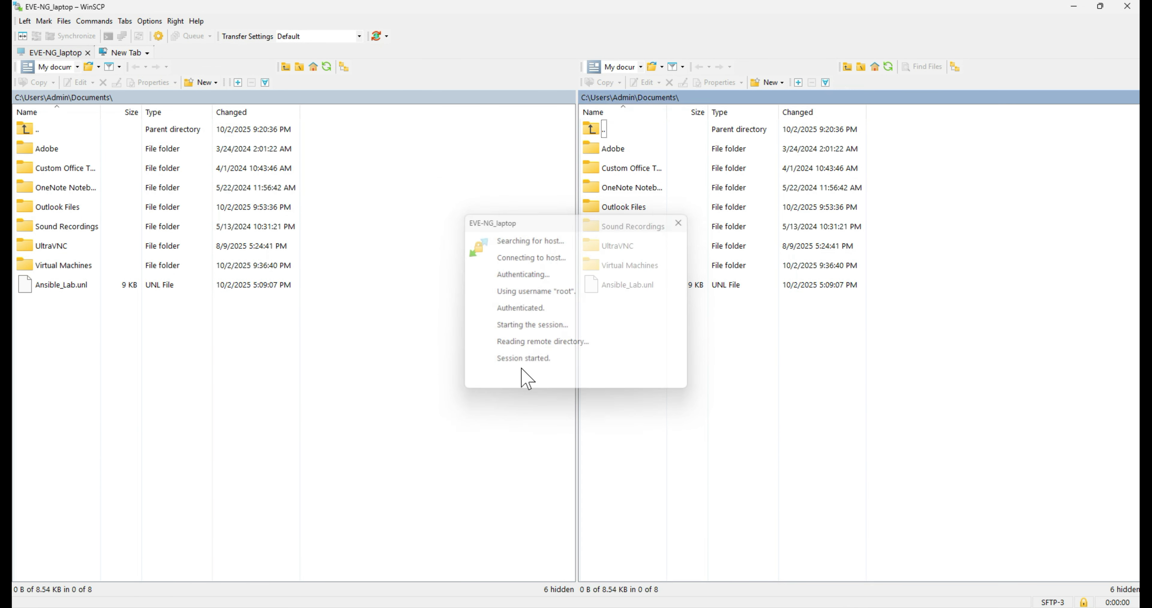
Step: Browse the remote server to /opt/unetlab/addons/ and open the qemu folder to check the uploaded images
{"action": "left_click", "coordinate": [627, 341]}
{"action": "double_click", "coordinate": [631, 344]}
{"action": "double_click", "coordinate": [634, 167]}
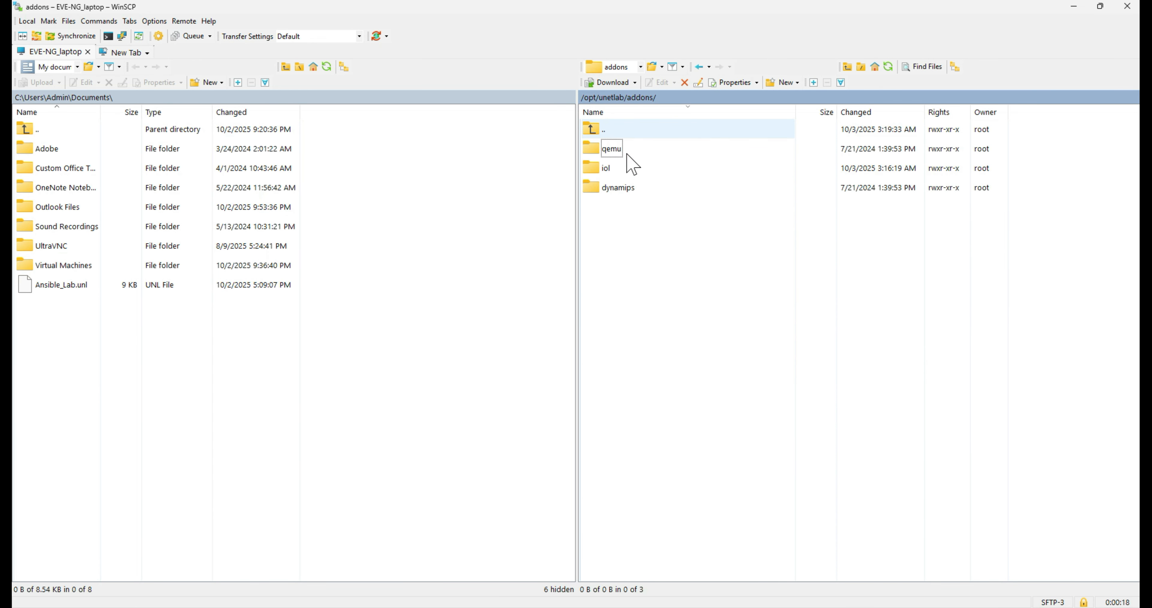
{"action": "key", "text": "BackSpace"}
{"action": "double_click", "coordinate": [607, 152]}
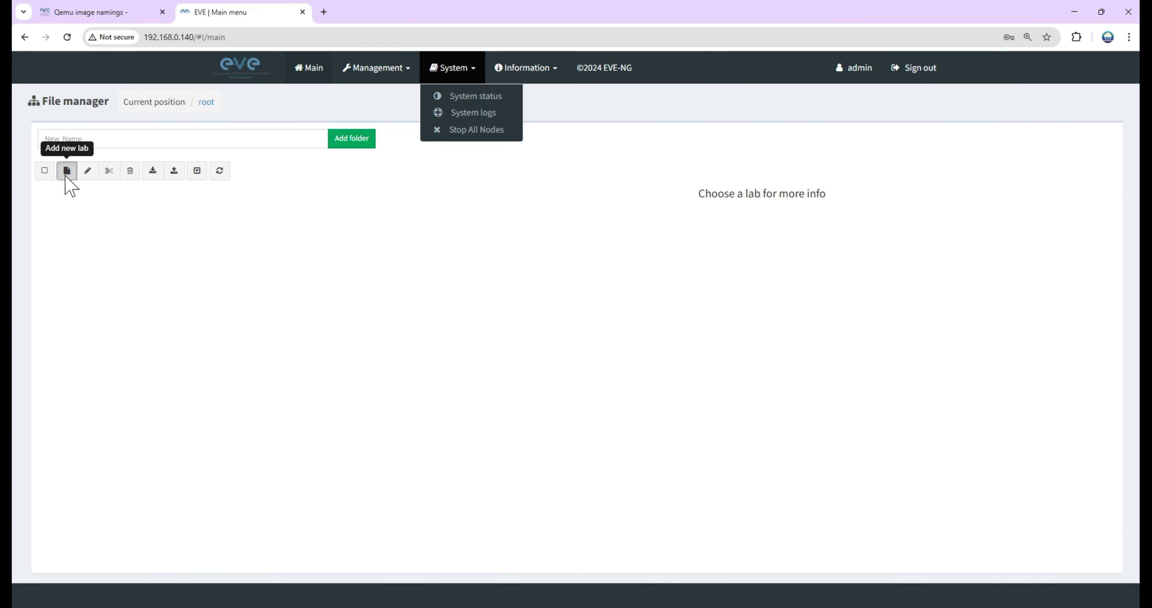
Step: In the EVE-NG web interface, create a new lab named EVE_NG_LAB_Test
{"action": "left_click", "coordinate": [67, 172]}
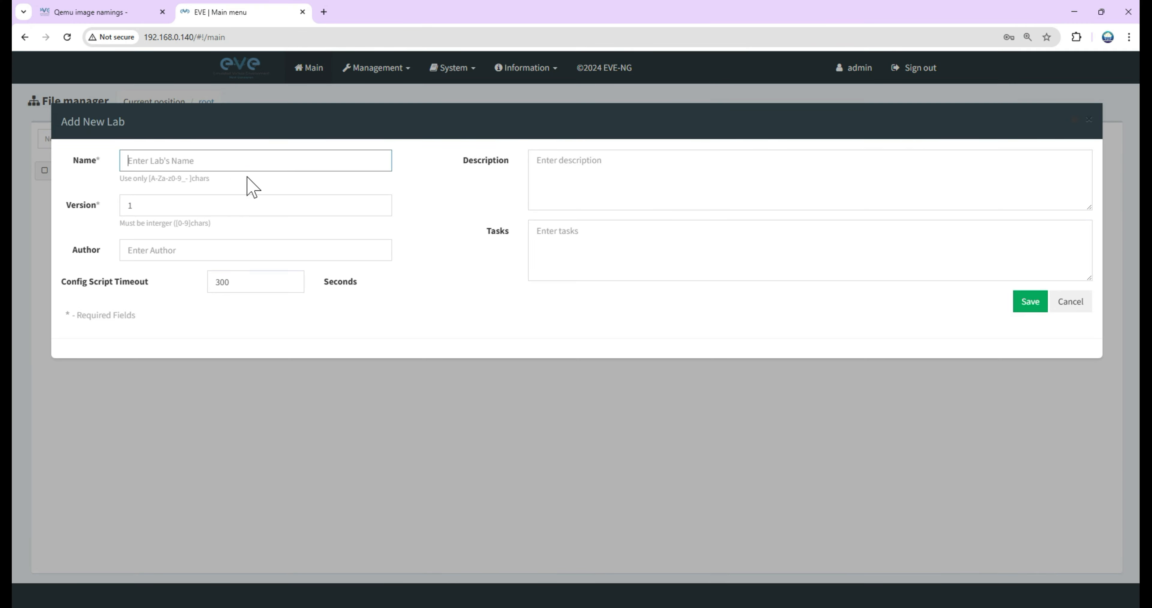
{"action": "type", "text": "EVE_NG_LAB_Test"}
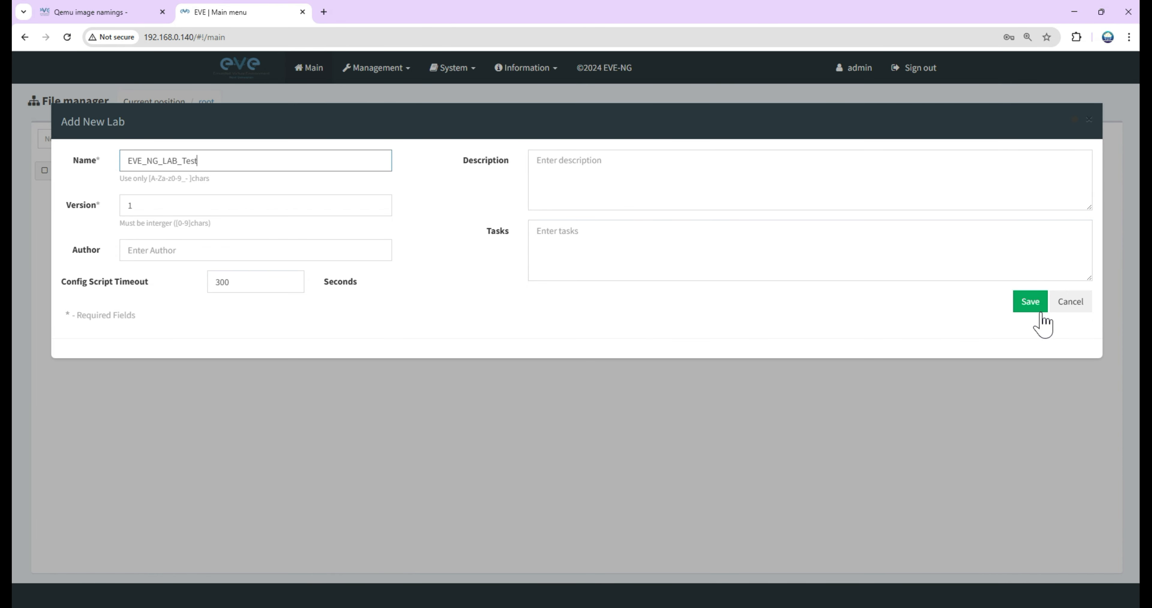
{"action": "left_click", "coordinate": [1029, 305]}
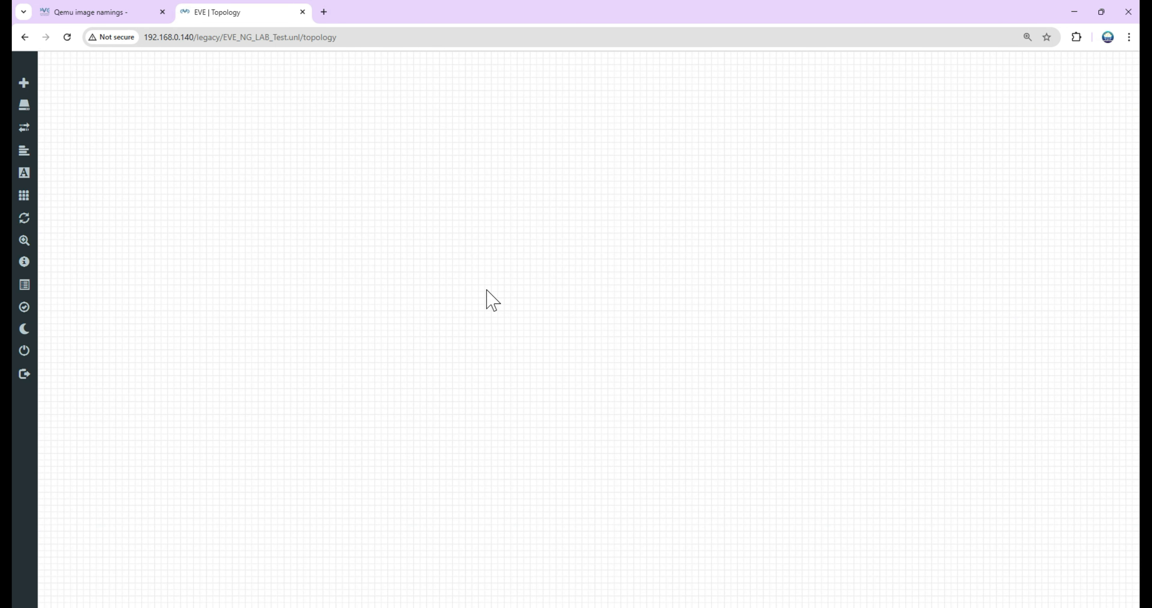
Step: Add three Cisco vIOS Router nodes to the empty lab topology
{"action": "right_click", "coordinate": [469, 268]}
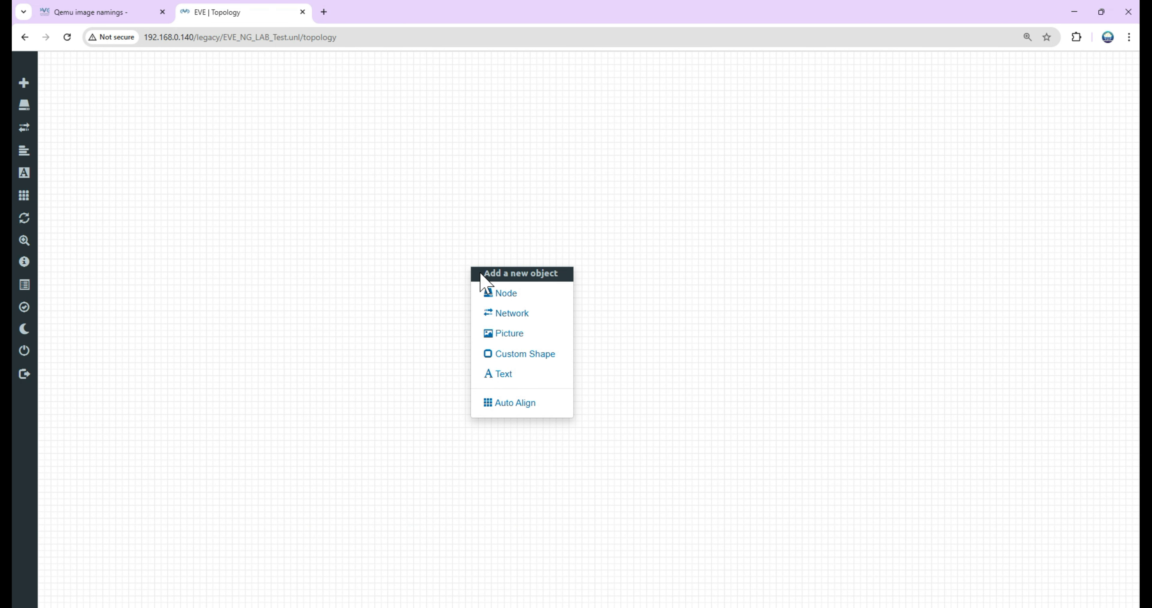
{"action": "left_click", "coordinate": [494, 299]}
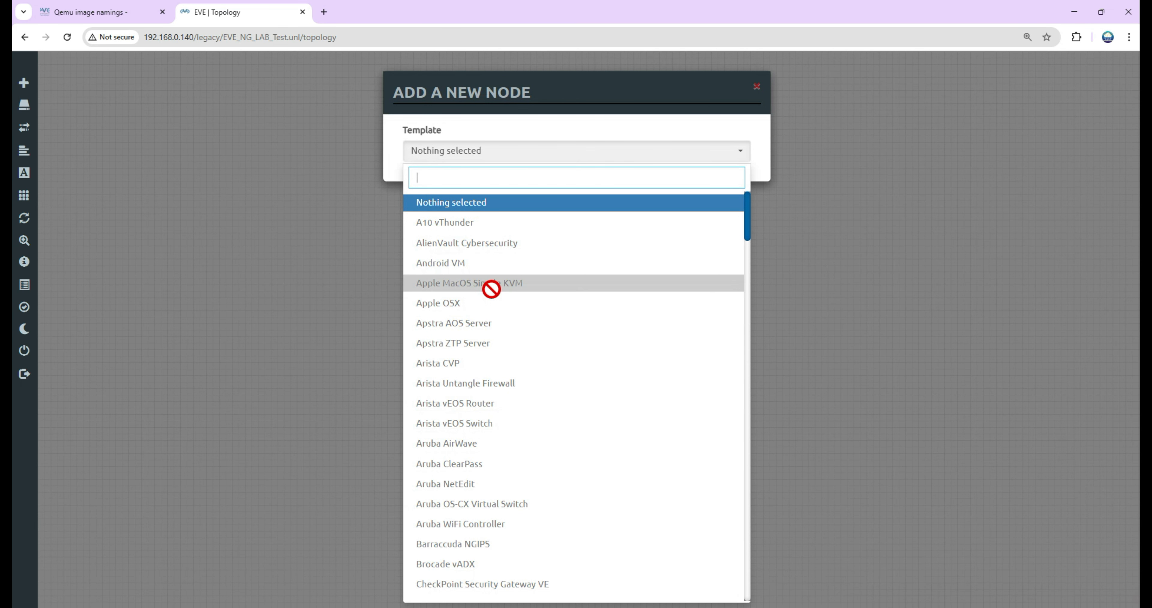
{"action": "type", "text": "cisco"}
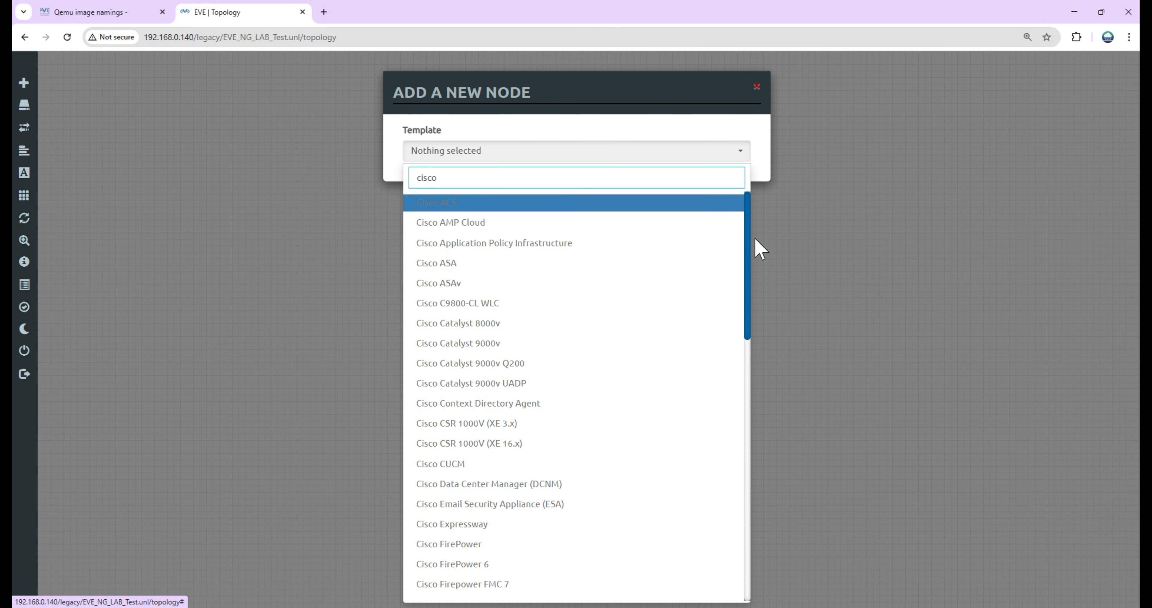
{"action": "left_click_drag", "start_coordinate": [747, 252], "coordinate": [748, 531]}
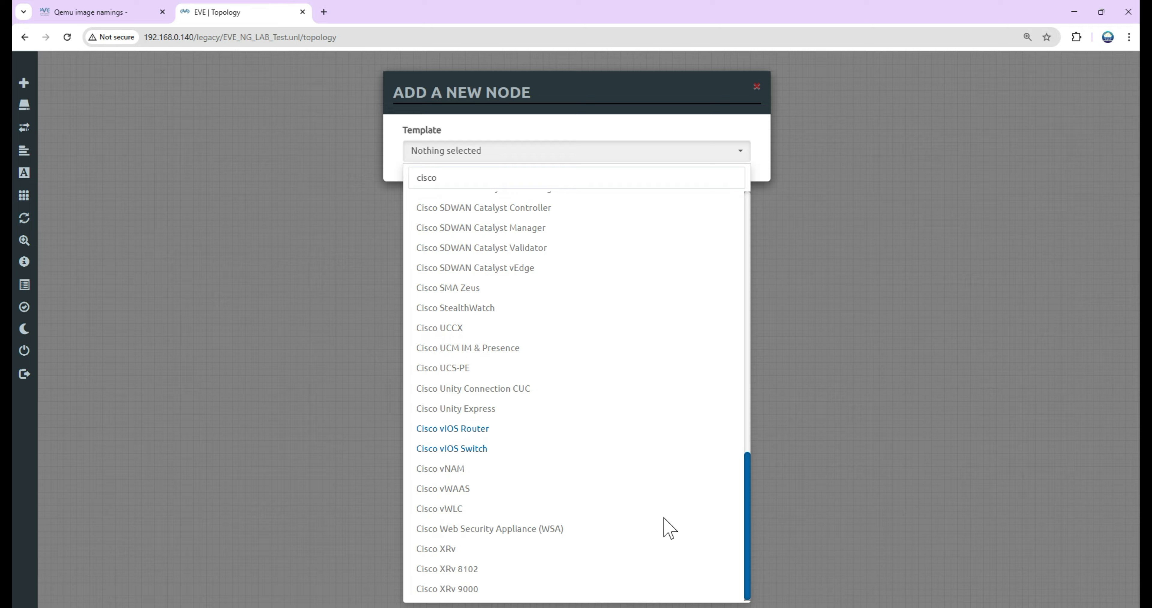
{"action": "left_click", "coordinate": [478, 436]}
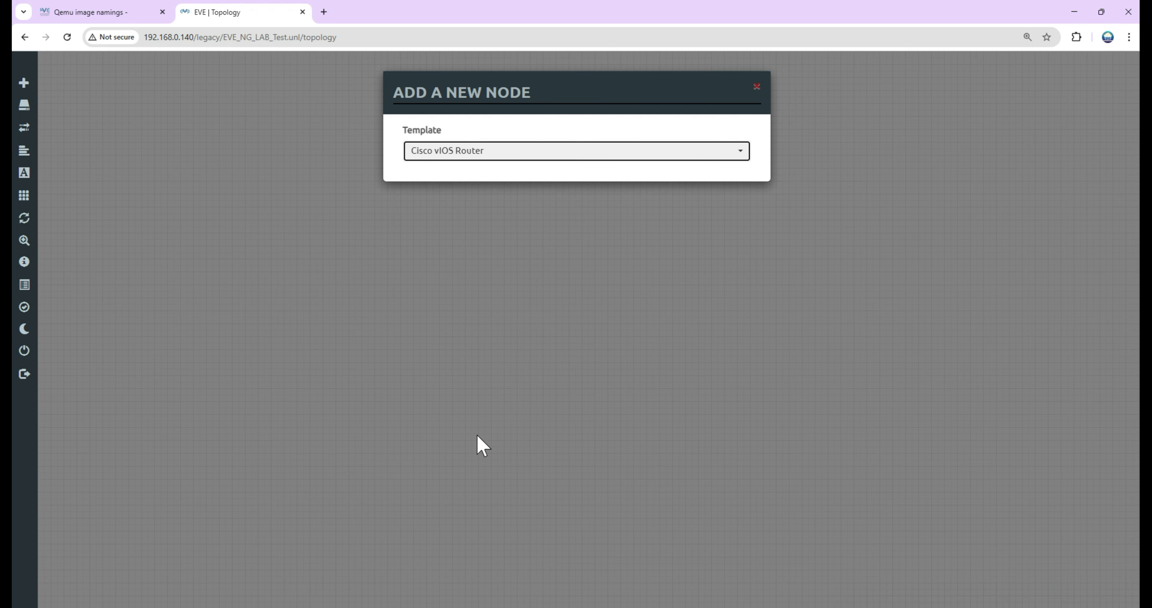
{"action": "left_click_drag", "start_coordinate": [432, 215], "coordinate": [325, 204]}
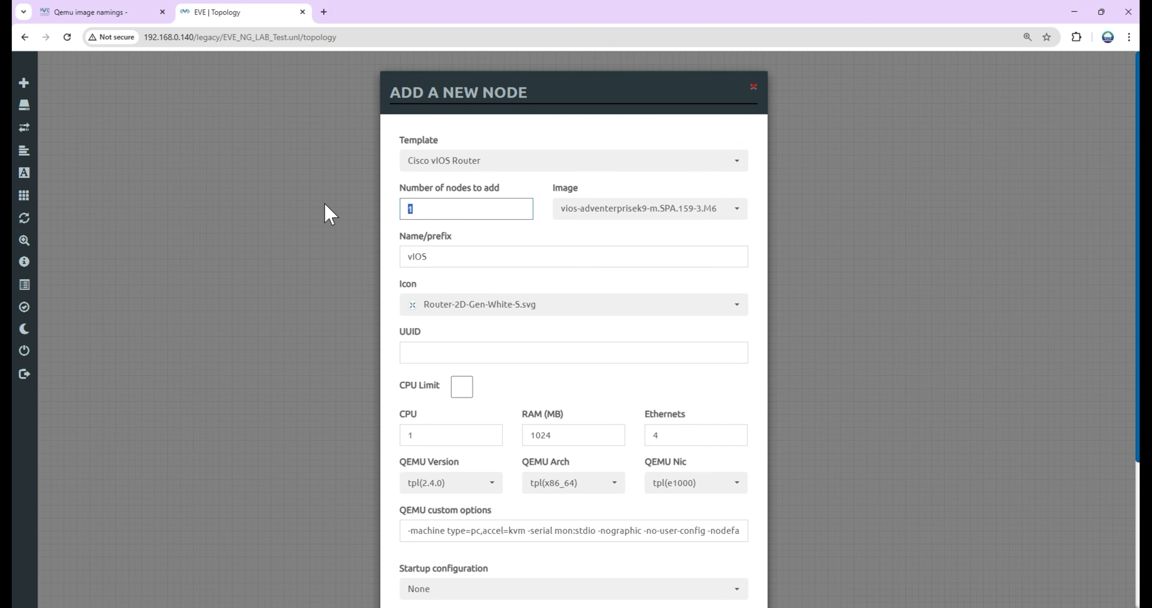
{"action": "type", "text": "3"}
{"action": "scroll", "coordinate": [702, 475], "scroll_direction": "down", "scroll_amount": 5}
{"action": "left_click", "coordinate": [492, 571]}
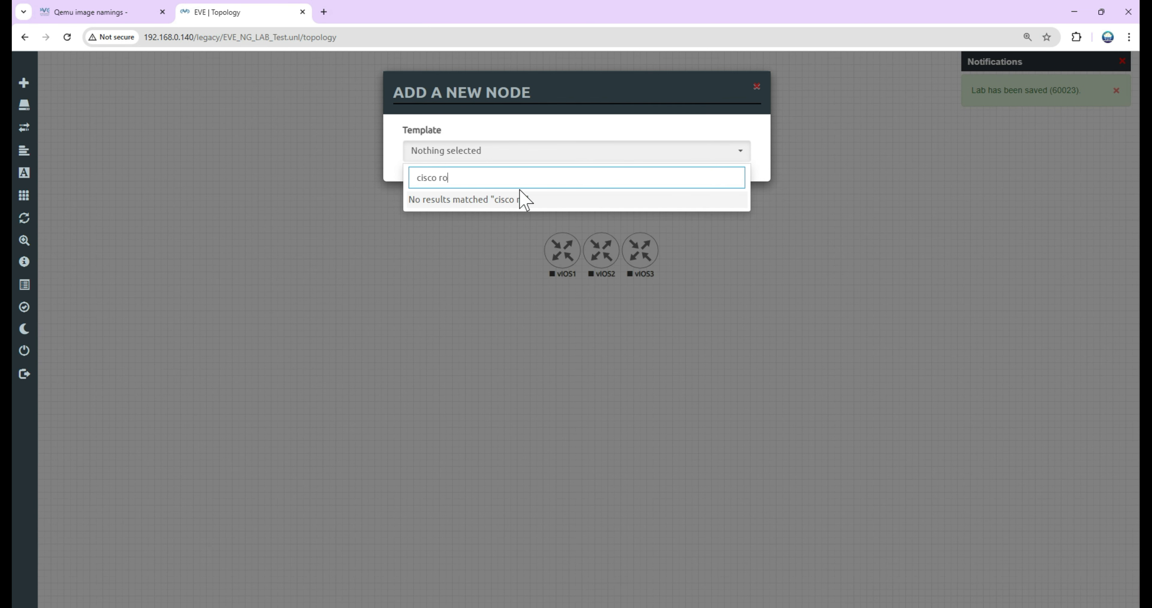
Step: Add a Cisco vIOS Switch node above the routers
{"action": "type", "text": "l2switch"}
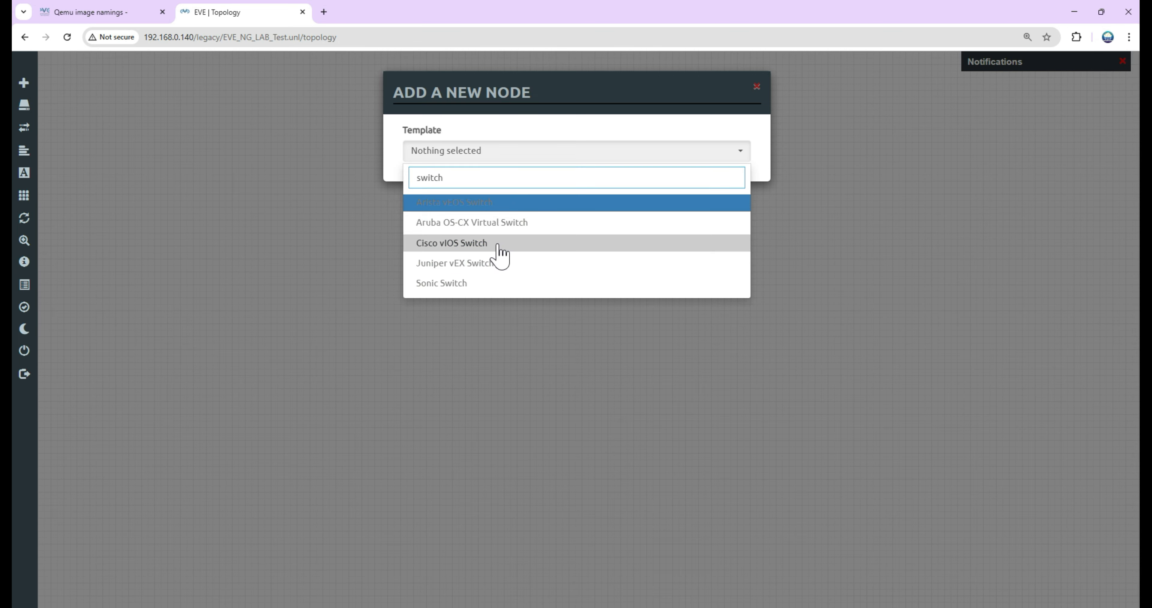
{"action": "left_click", "coordinate": [501, 257]}
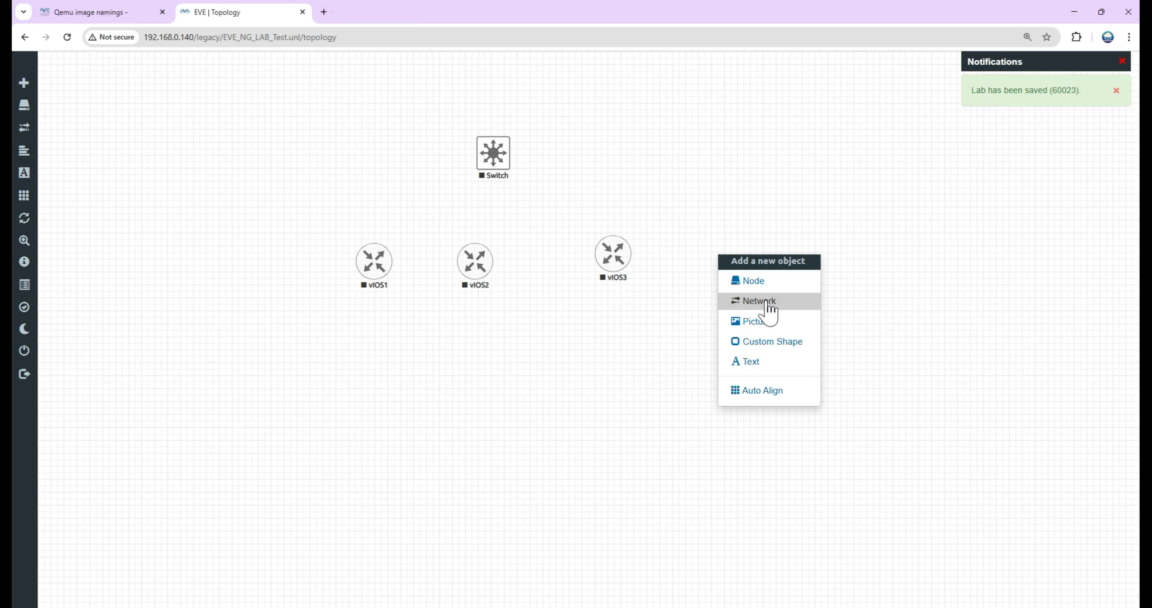
Step: Add a network of type Management(Cloud0) with the name Net to the topology
{"action": "left_click", "coordinate": [767, 313]}
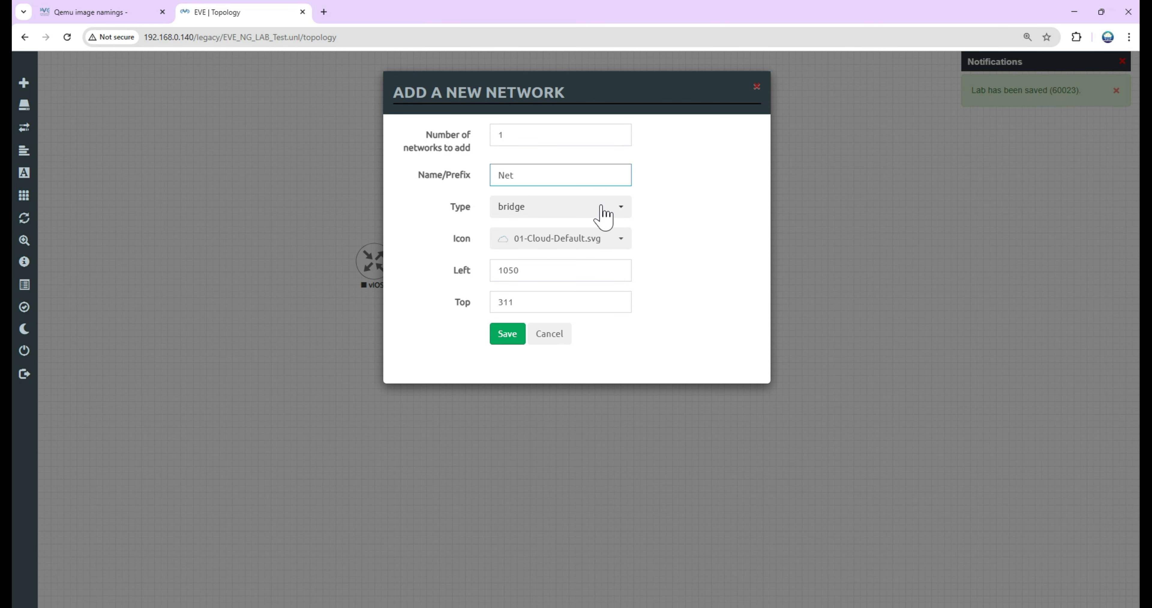
{"action": "left_click", "coordinate": [562, 208]}
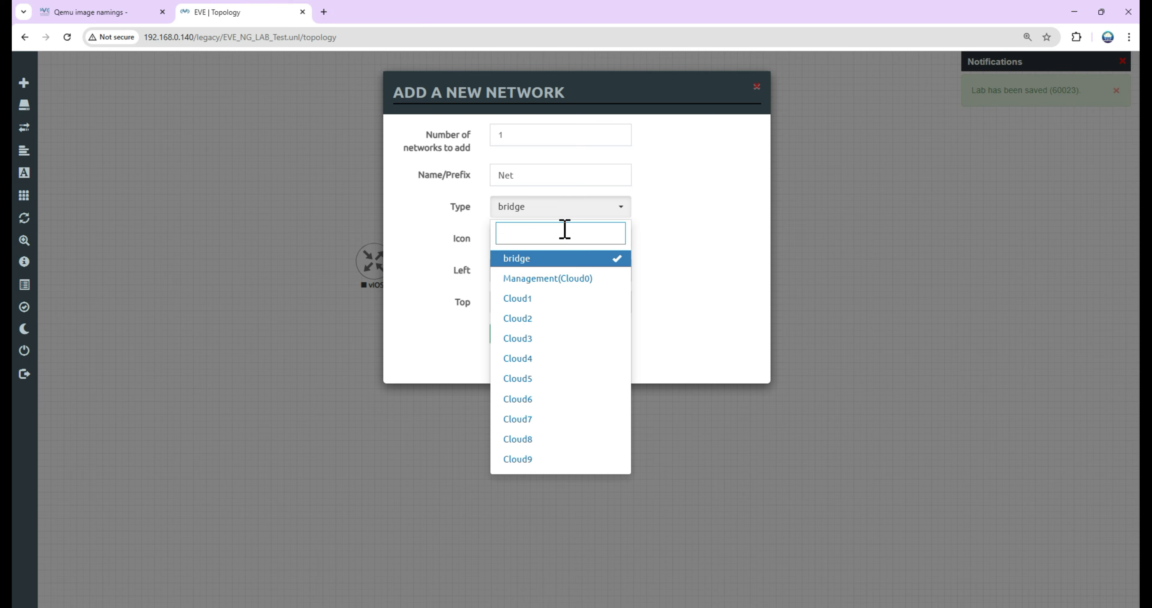
{"action": "left_click", "coordinate": [561, 278]}
{"action": "left_click", "coordinate": [497, 333]}
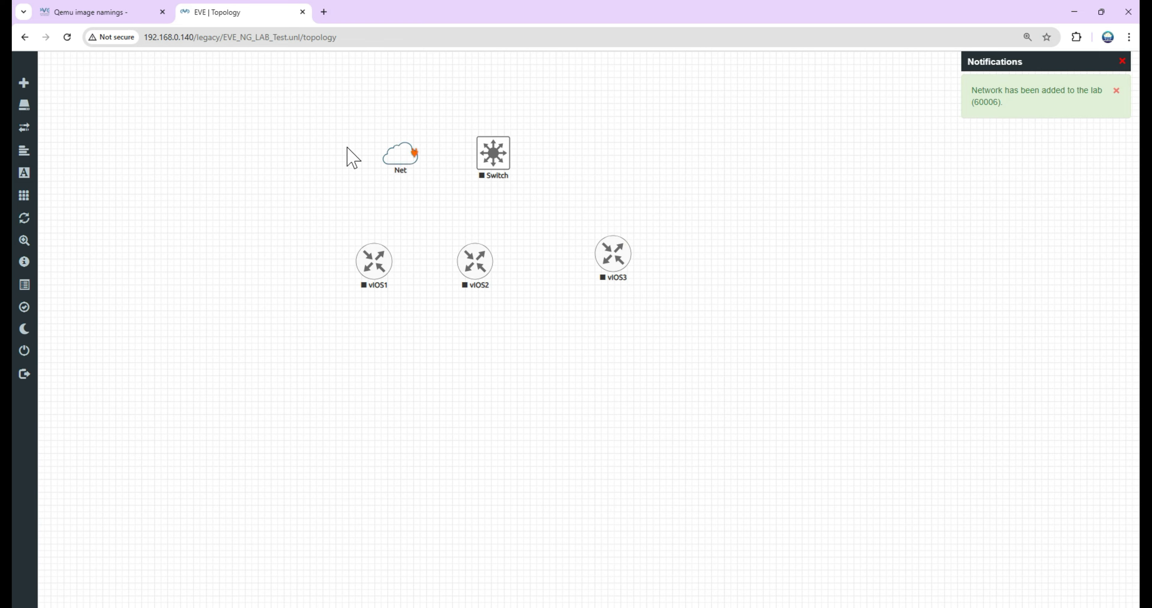
Step: Connect Net to Gi0/0 of the switch, and link the switch's Gi0/1 to Gi0/1 of vIOS1
{"action": "left_click_drag", "start_coordinate": [327, 150], "coordinate": [385, 274]}
{"action": "left_click", "coordinate": [603, 347]}
{"action": "left_click", "coordinate": [581, 323]}
{"action": "left_click", "coordinate": [581, 354]}
{"action": "left_click", "coordinate": [604, 434]}
Step: Link the switch's Gi0/2 to Gi0/2 of vIOS2
{"action": "left_click_drag", "start_coordinate": [507, 150], "coordinate": [479, 264]}
{"action": "left_click", "coordinate": [581, 322]}
{"action": "left_click", "coordinate": [551, 371]}
{"action": "left_click", "coordinate": [604, 434]}
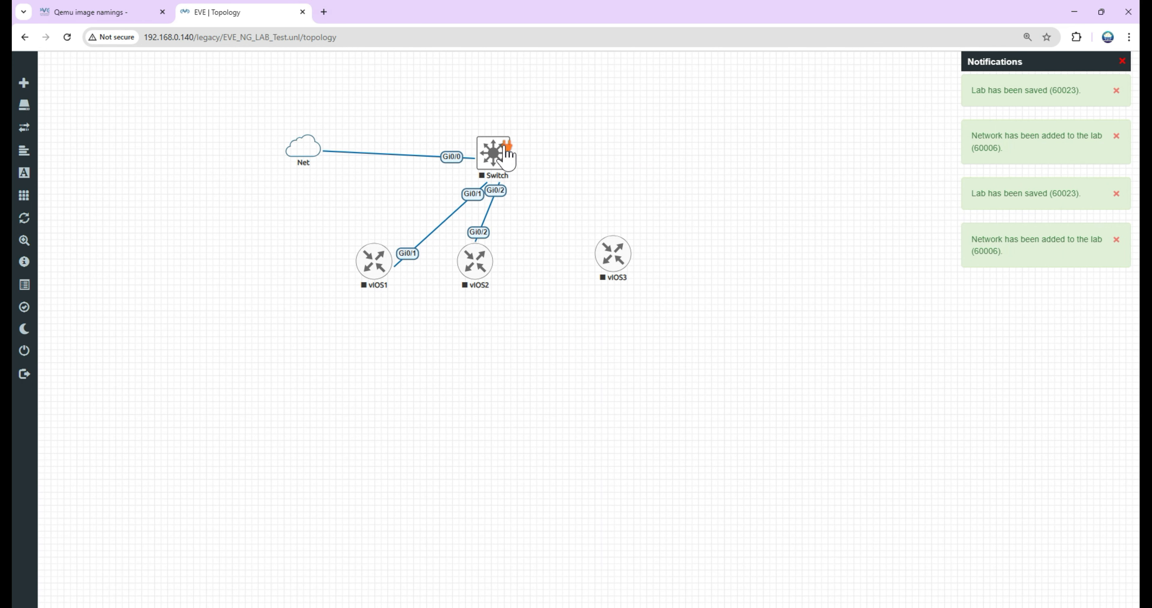
Step: Link the switch's Gi0/3 to Gi0/3 of vIOS3
{"action": "left_click_drag", "start_coordinate": [531, 179], "coordinate": [613, 258]}
{"action": "left_click", "coordinate": [577, 323]}
{"action": "left_click", "coordinate": [556, 387]}
{"action": "left_click", "coordinate": [613, 435]}
Step: Arrange the three routers in an even row below the switch and level the Net cloud with the switch
{"action": "left_click_drag", "start_coordinate": [374, 264], "coordinate": [408, 339]}
{"action": "left_click_drag", "start_coordinate": [478, 283], "coordinate": [510, 363]}
{"action": "left_click_drag", "start_coordinate": [609, 270], "coordinate": [624, 352]}
{"action": "mouse_move", "coordinate": [307, 150]}
{"action": "left_mouse_down"}
{"action": "mouse_move", "coordinate": [307, 162]}
{"action": "mouse_move", "coordinate": [318, 157]}
{"action": "left_mouse_up"}
{"action": "left_click_drag", "start_coordinate": [408, 341], "coordinate": [397, 306]}
{"action": "left_click_drag", "start_coordinate": [510, 346], "coordinate": [505, 309]}
{"action": "left_click_drag", "start_coordinate": [631, 342], "coordinate": [614, 300]}
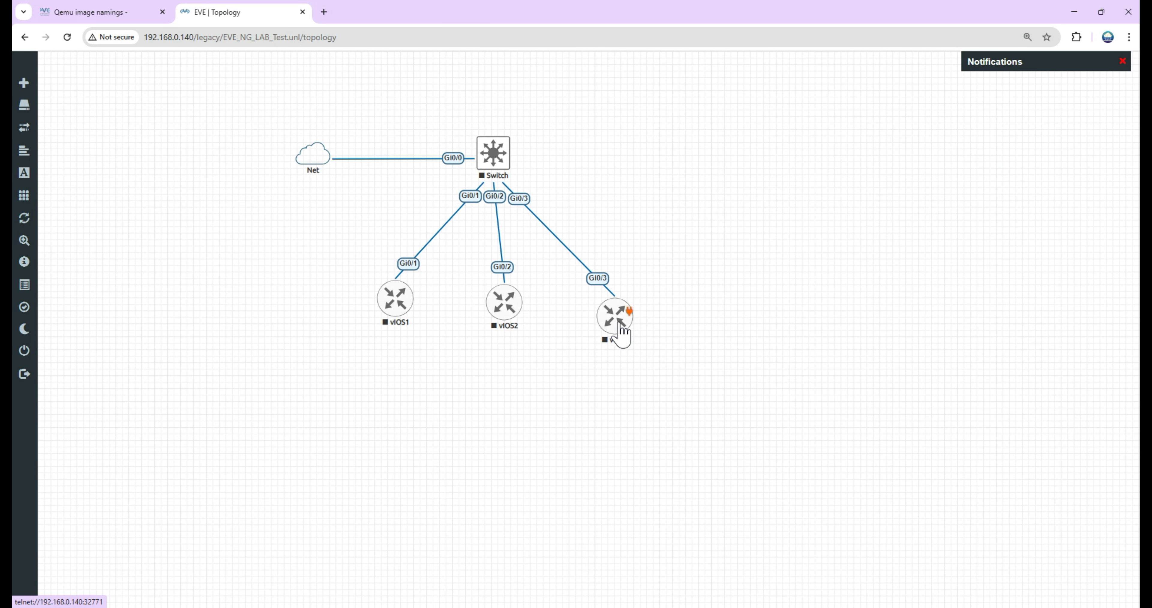
Step: Link vIOS1 Gi0/0 to vIOS2 Gi0/0, and vIOS2 Gi0/1 to vIOS3 Gi0/1
{"action": "left_click_drag", "start_coordinate": [409, 294], "coordinate": [604, 300]}
{"action": "left_click", "coordinate": [604, 412]}
{"action": "left_click", "coordinate": [626, 300]}
{"action": "left_click", "coordinate": [612, 333]}
{"action": "left_click", "coordinate": [606, 411]}
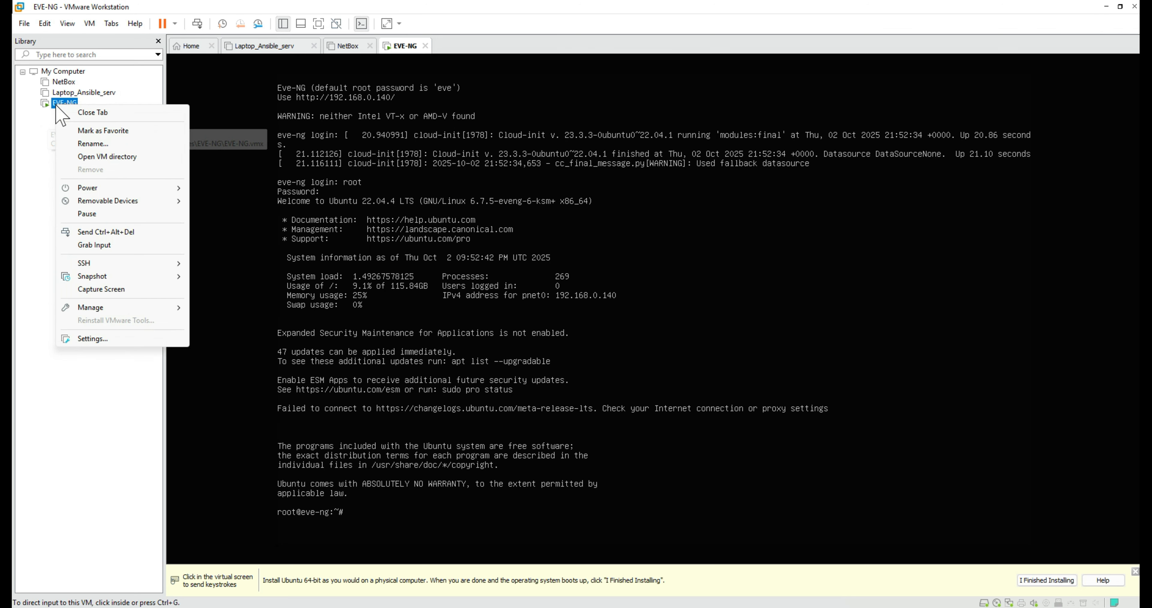
Step: In VMware Workstation, shut down the EVE-NG virtual machine and change its processor settings
{"action": "left_click", "coordinate": [111, 148]}
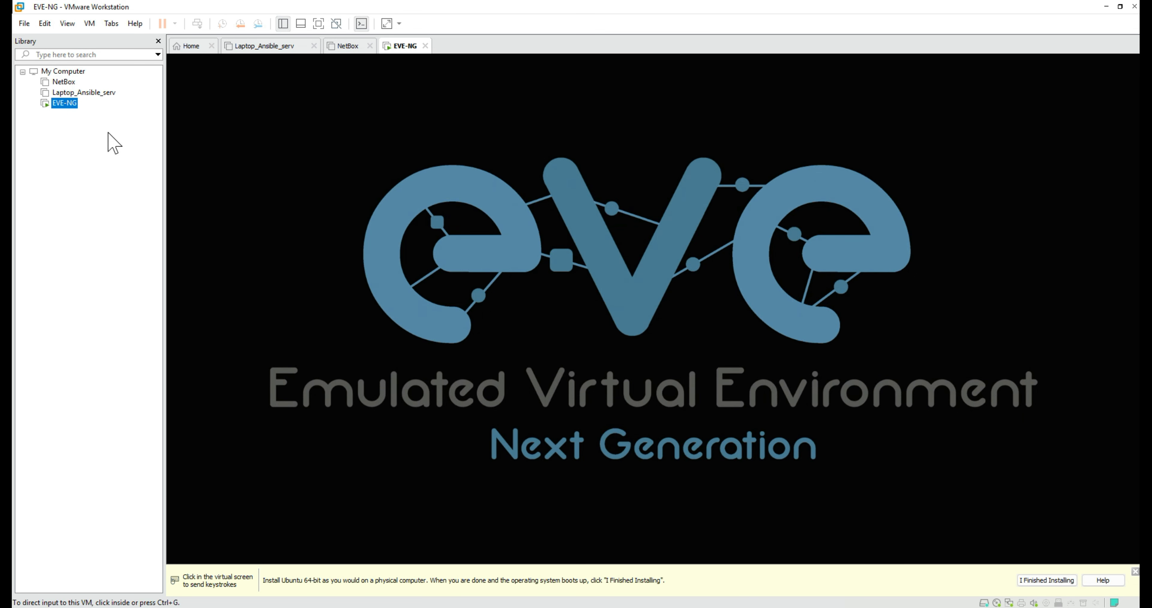
{"action": "right_click", "coordinate": [64, 106]}
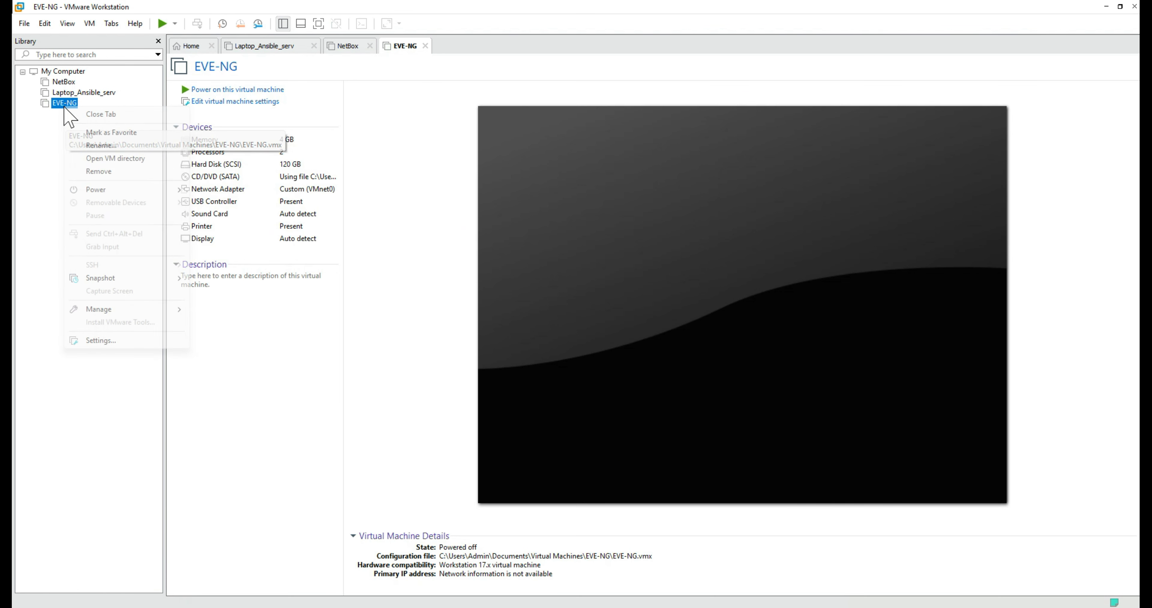
{"action": "left_click", "coordinate": [119, 341]}
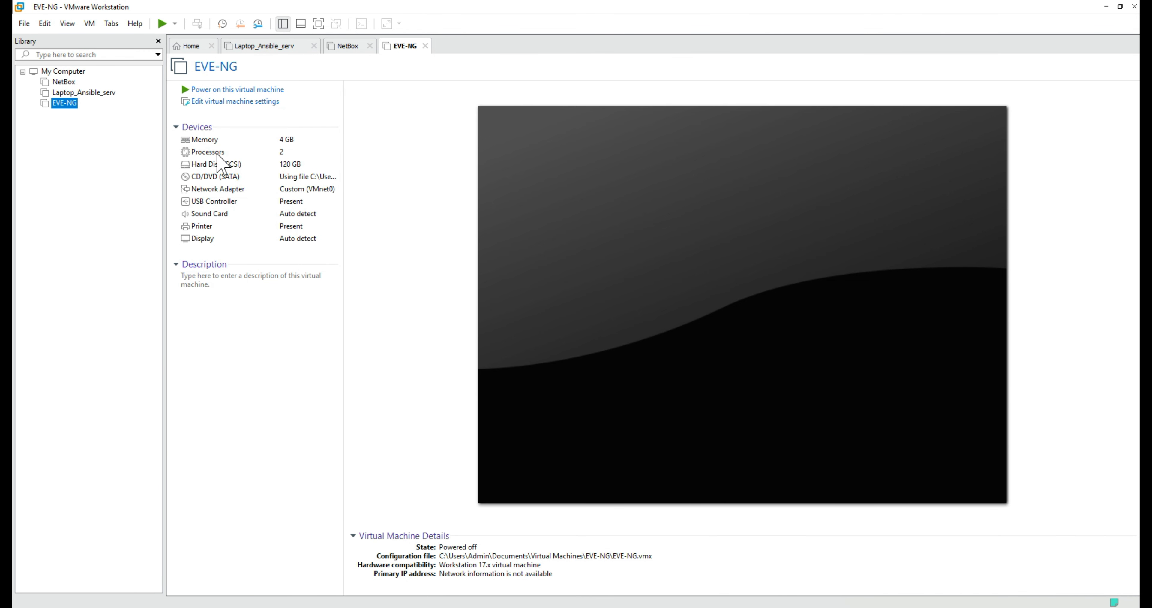
{"action": "left_click", "coordinate": [408, 157]}
{"action": "left_click", "coordinate": [566, 201]}
{"action": "left_click", "coordinate": [670, 157]}
{"action": "left_click", "coordinate": [667, 176]}
{"action": "left_click", "coordinate": [678, 509]}
Step: Power the EVE-NG virtual machine back on, dismiss the installation hint and return to the lab topology
{"action": "left_click", "coordinate": [241, 90]}
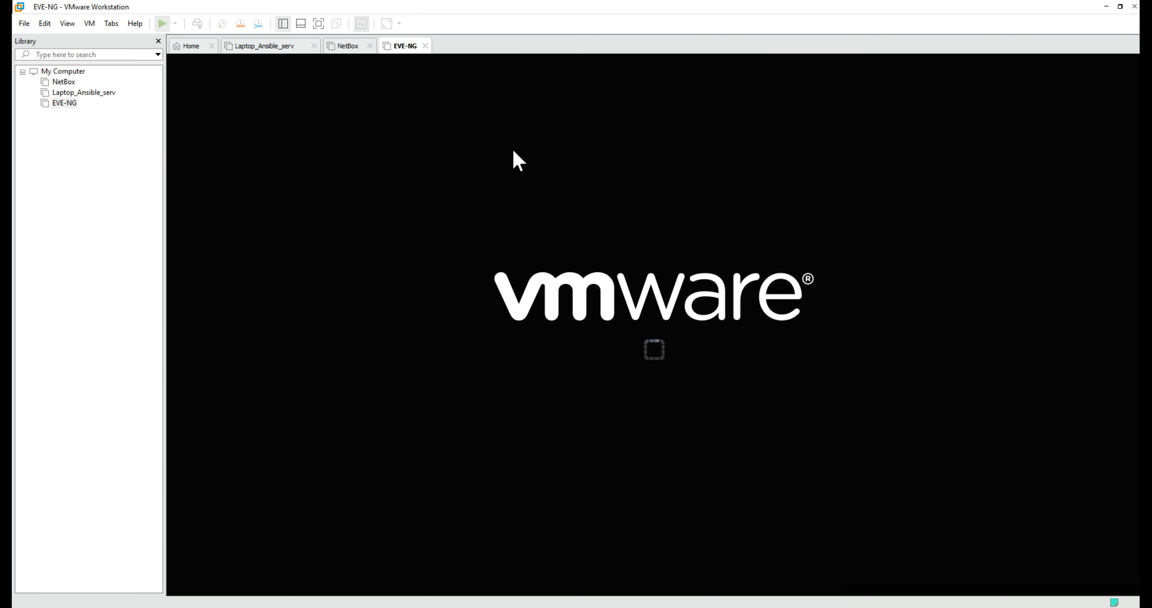
{"action": "left_click", "coordinate": [1135, 580]}
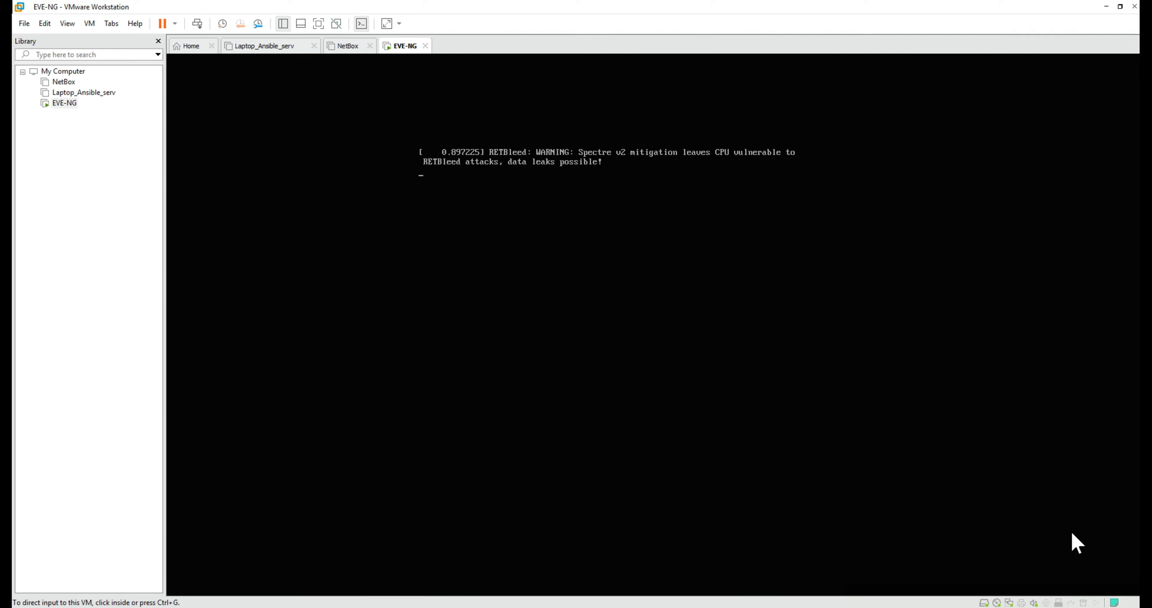
{"action": "left_click", "coordinate": [1105, 7]}
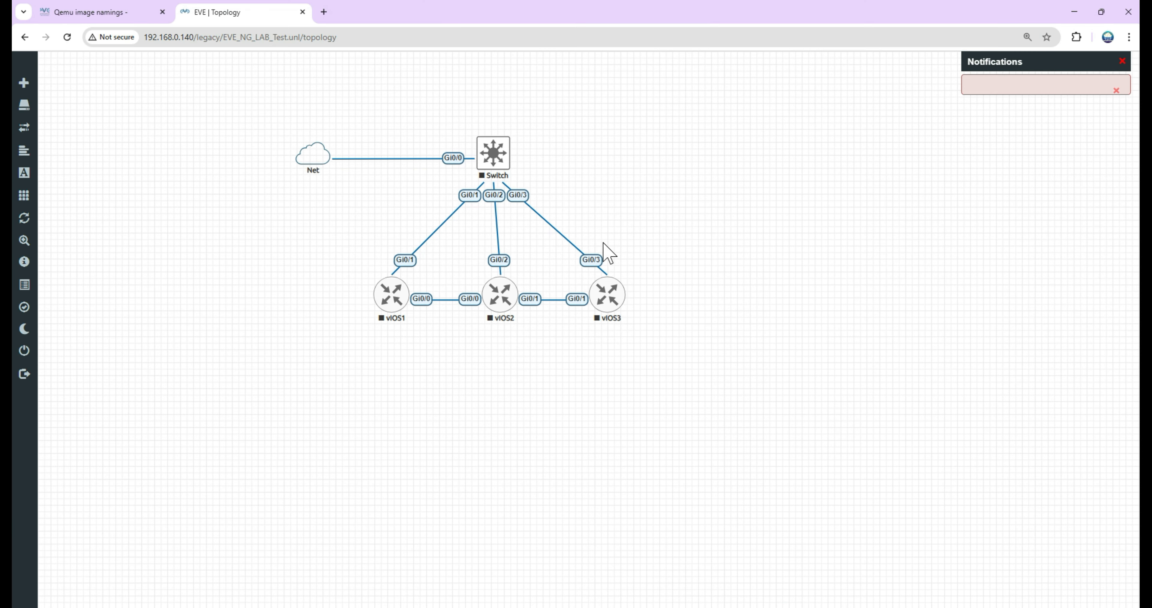
Step: Select all the lab's objects, start the selected nodes and dismiss the notifications
{"action": "left_click_drag", "start_coordinate": [357, 180], "coordinate": [662, 348]}
{"action": "right_click", "coordinate": [614, 303]}
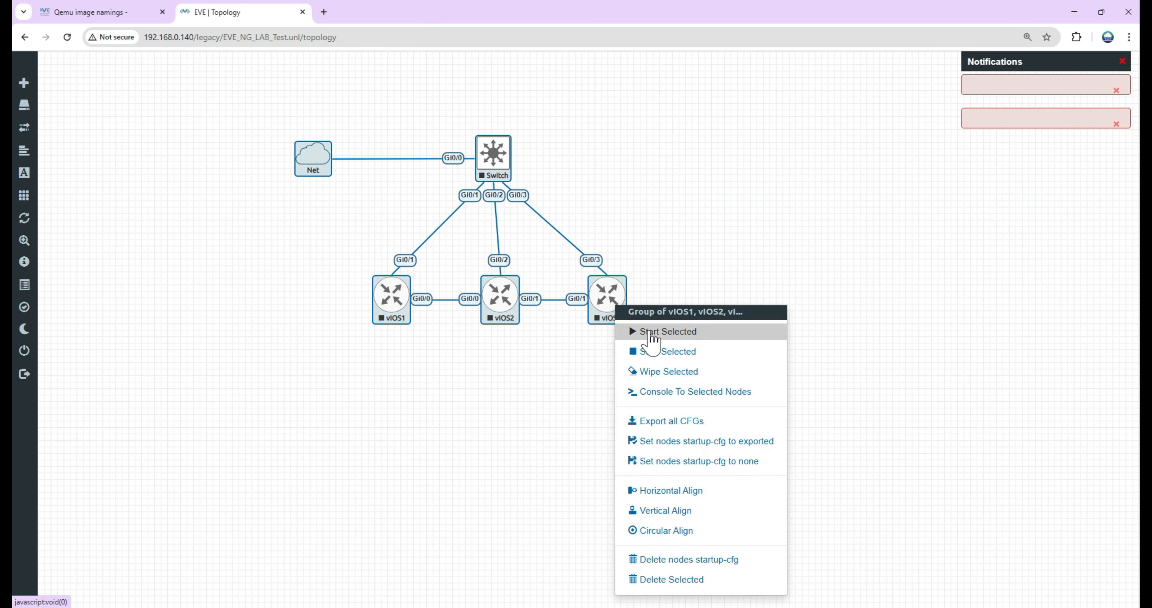
{"action": "left_click", "coordinate": [650, 333]}
{"action": "left_click", "coordinate": [1114, 93]}
{"action": "left_click", "coordinate": [758, 91]}
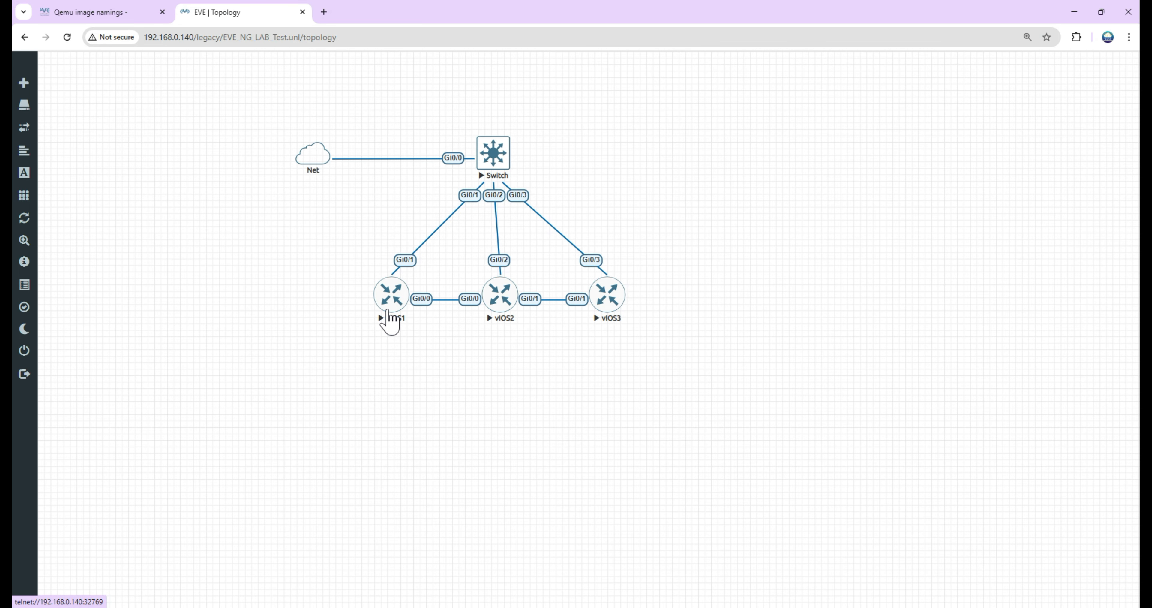
Step: Open the console of vIOS1 in SecureCRT
{"action": "left_click", "coordinate": [388, 313]}
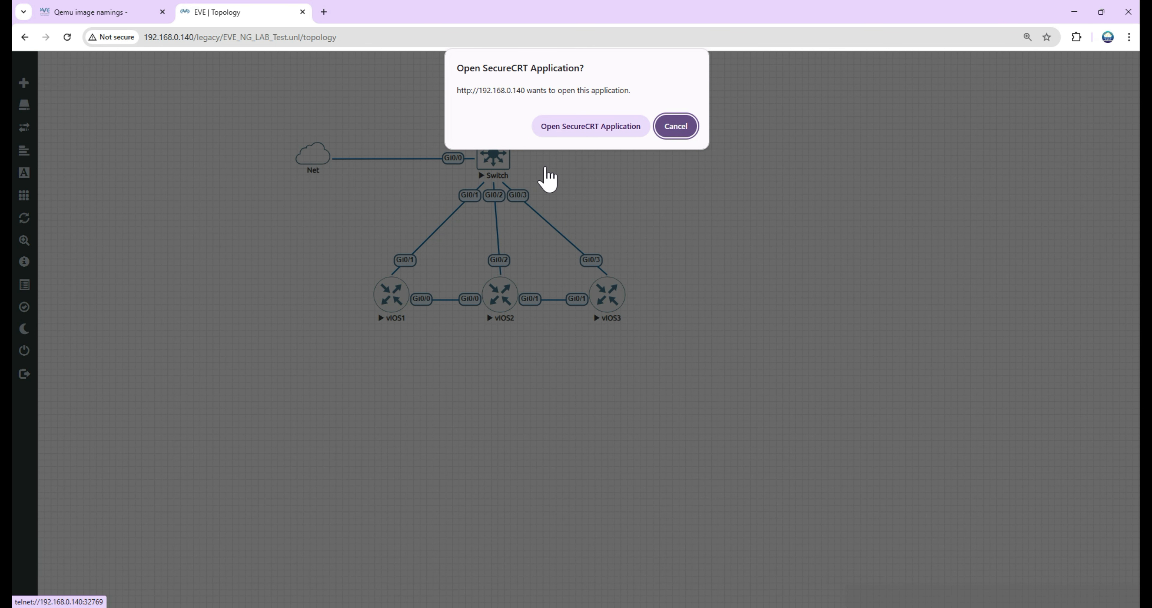
{"action": "left_click", "coordinate": [559, 128]}
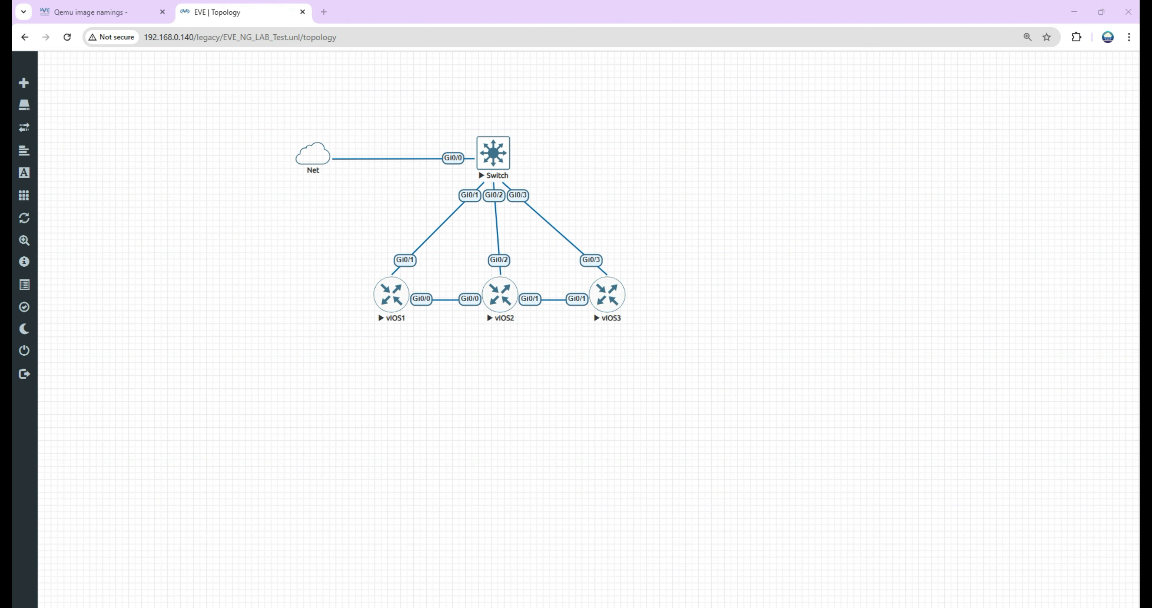
Step: Open the consoles of vIOS2 and vIOS3 from the topology and return to the vIOS1 session
{"action": "left_click", "coordinate": [493, 309]}
{"action": "left_click", "coordinate": [563, 125]}
{"action": "left_click", "coordinate": [606, 307]}
{"action": "left_click", "coordinate": [566, 127]}
{"action": "left_click", "coordinate": [118, 47]}
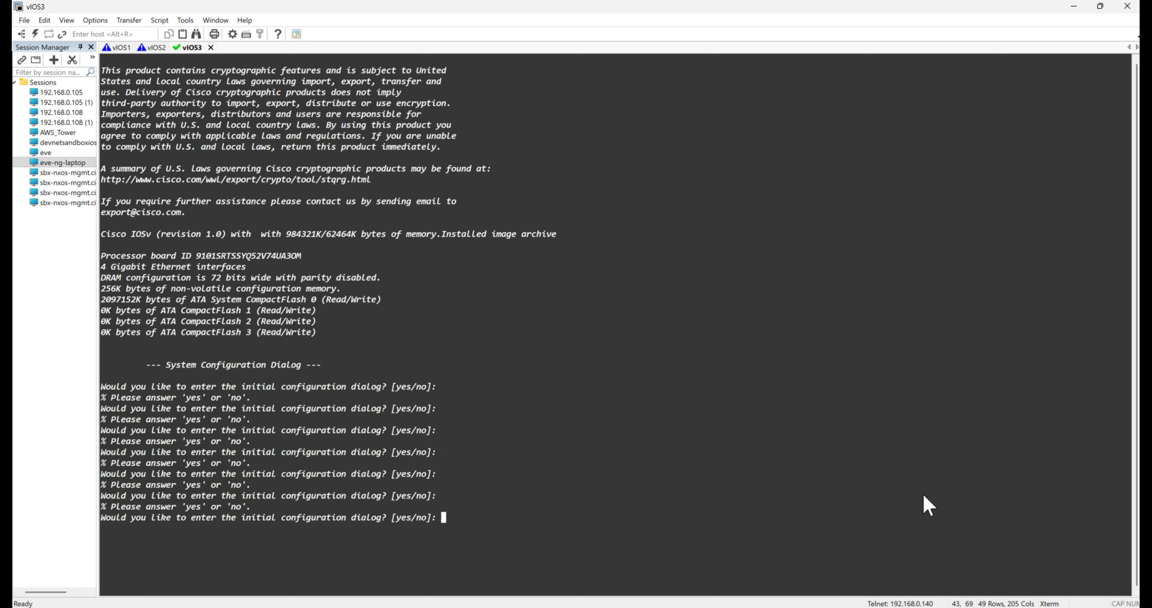
Step: Answer no to the initial configuration dialog on the three vIOS routers and go back to the vIOS1 session
{"action": "type", "text": "no"}
{"action": "key", "text": "Return"}
{"action": "left_click", "coordinate": [160, 49]}
{"action": "type", "text": "no"}
{"action": "left_click", "coordinate": [122, 48]}
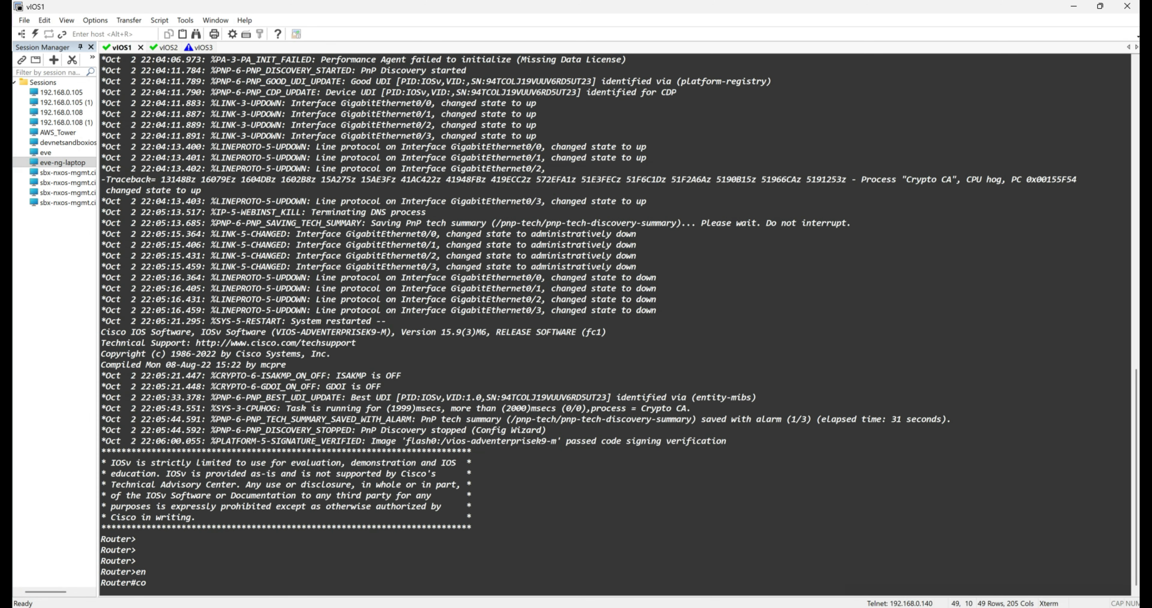
Step: Enter privileged and global configuration mode on the first router and set its hostname to vIOS1
{"action": "type", "text": "nf t"}
{"action": "key", "text": "Return"}
{"action": "type", "text": "i"}
{"action": "key", "text": "BackSpace"}
{"action": "type", "text": "hostnam"}
{"action": "key", "text": "Tab"}
{"action": "type", "text": "vIOS1"}
{"action": "key", "text": "Return"}
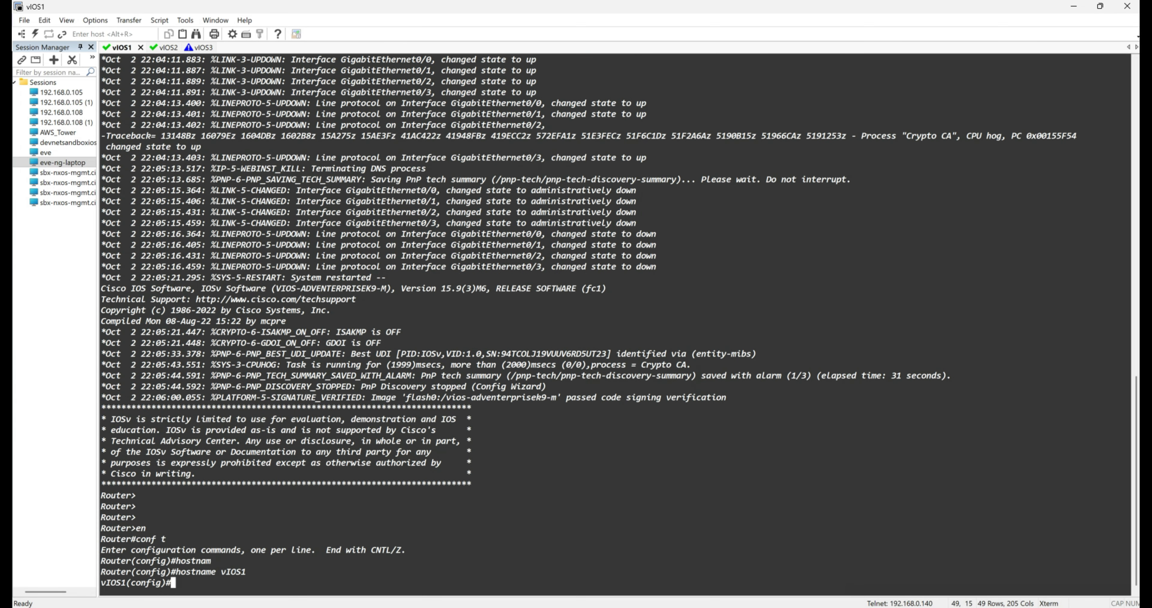
Step: Configure interface gi0/1 on vIOS1 to get its IP address by DHCP, enable it and exit configuration mode
{"action": "type", "text": "int gi0/1"}
{"action": "key", "text": "Return"}
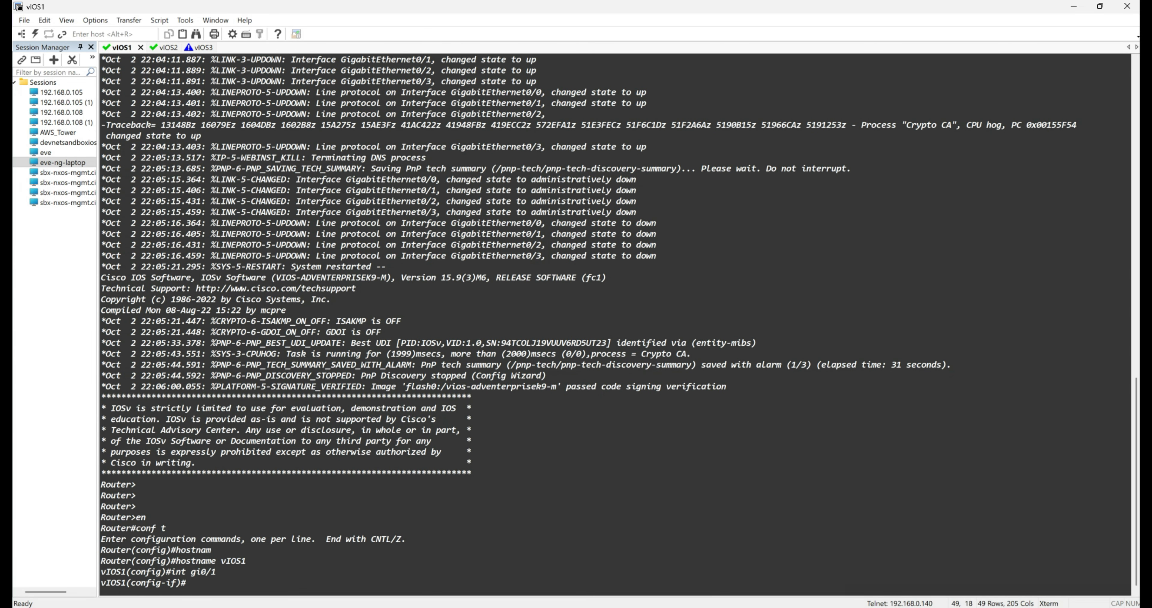
{"action": "type", "text": "ip add dh"}
{"action": "key", "text": "Tab"}
{"action": "key", "text": "Return"}
{"action": "type", "text": "no shut"}
{"action": "key", "text": "Return"}
{"action": "type", "text": "end"}
{"action": "key", "text": "Return"}
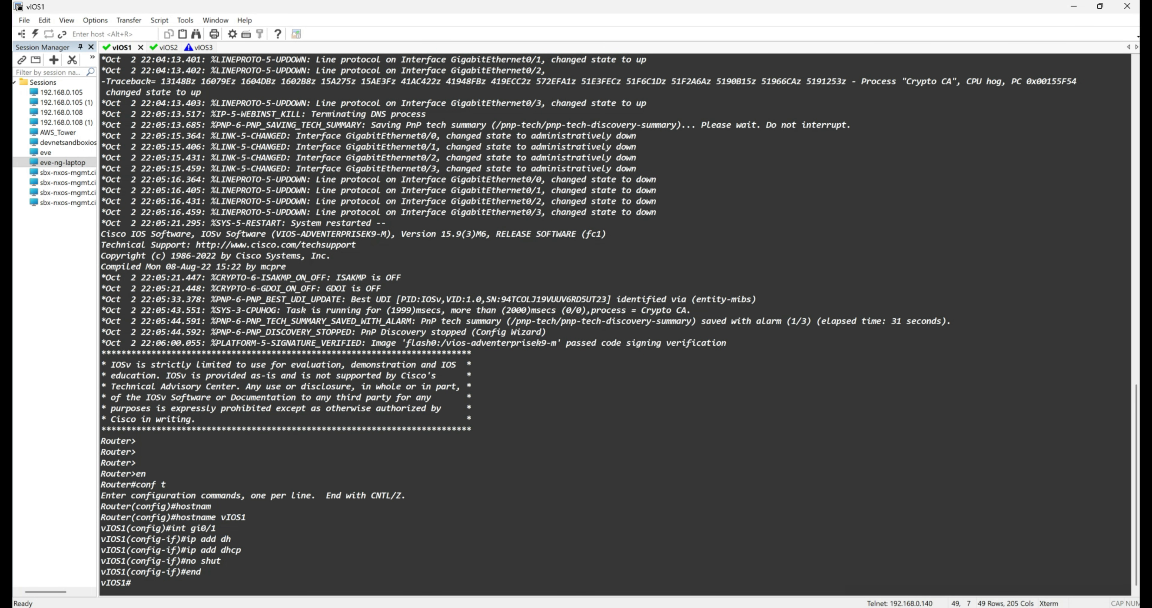
Step: Turn on DHCP debugging on vIOS1 with debug dhcp and watch the address negotiation
{"action": "type", "text": "de"}
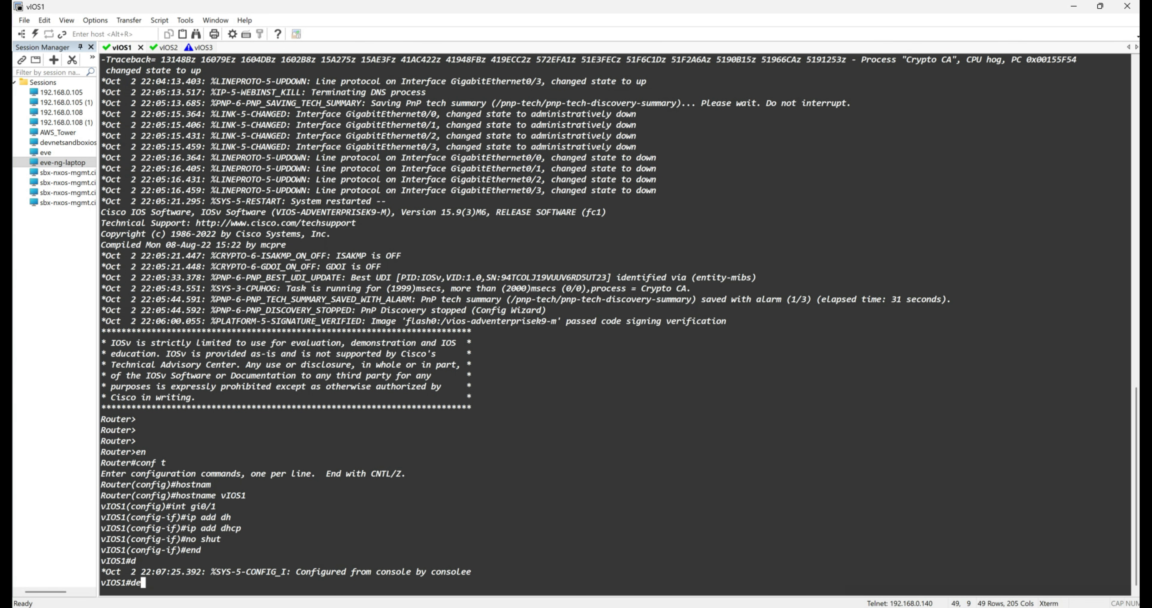
{"action": "type", "text": "bug dh"}
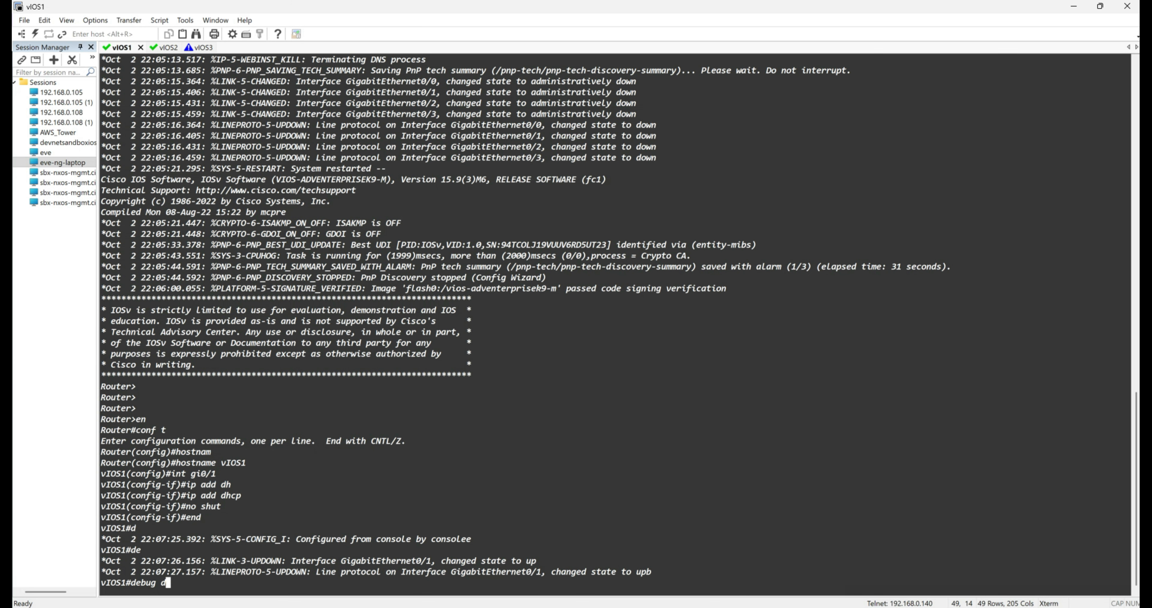
{"action": "key", "text": "Tab"}
{"action": "type", "text": "h"}
{"action": "key", "text": "Tab"}
{"action": "type", "text": "cp"}
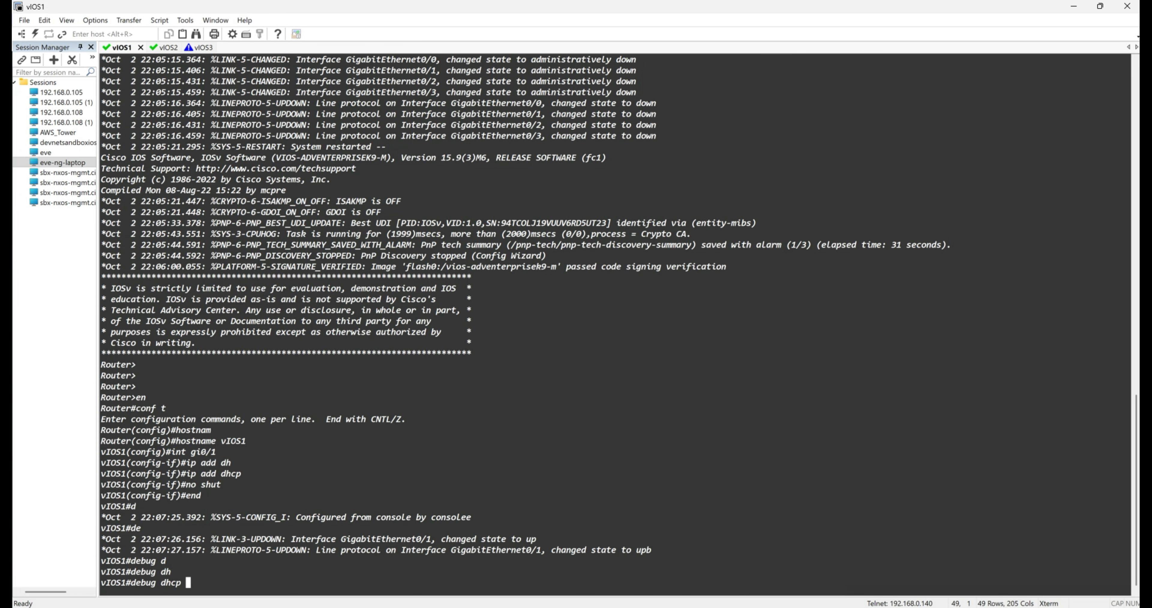
{"action": "key", "text": "Return"}
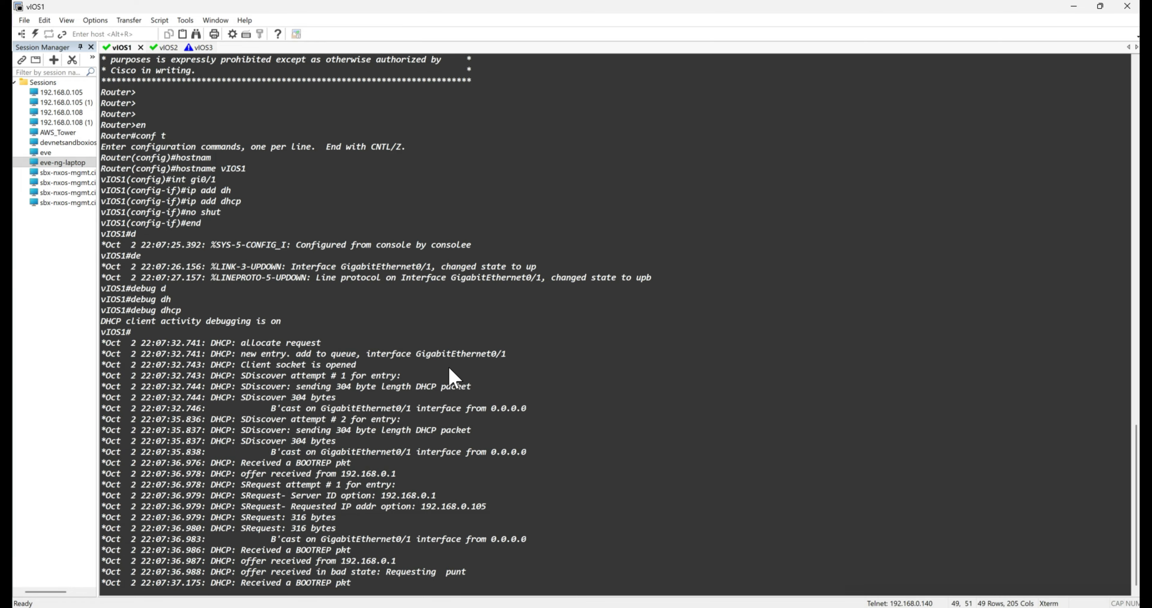
{"action": "key", "text": "Return"}
{"action": "key", "text": "Return"}
{"action": "key", "text": "Return"}
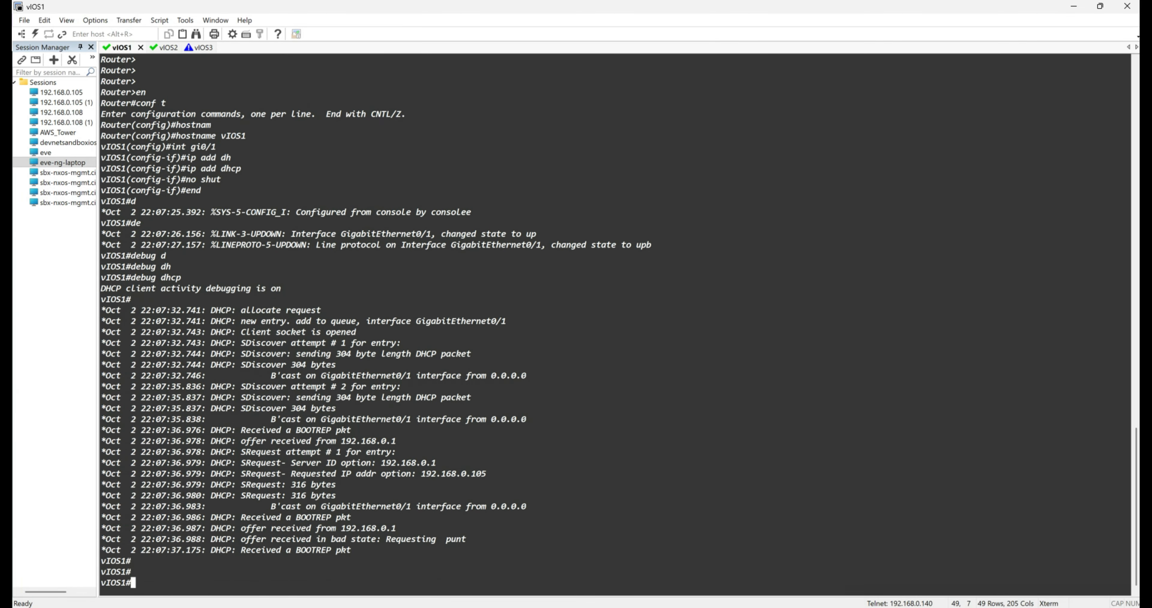
Step: Show the brief IP interface summary on vIOS1 with sh ip int brief
{"action": "type", "text": "sh"}
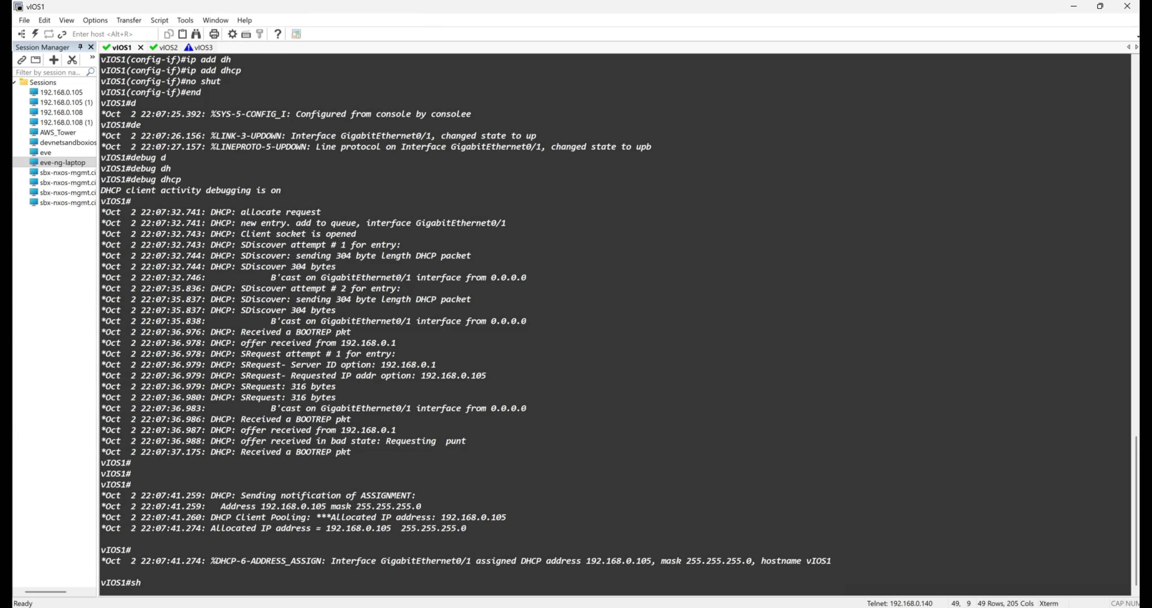
{"action": "type", "text": " ip int br"}
{"action": "key", "text": "Tab"}
{"action": "key", "text": "Return"}
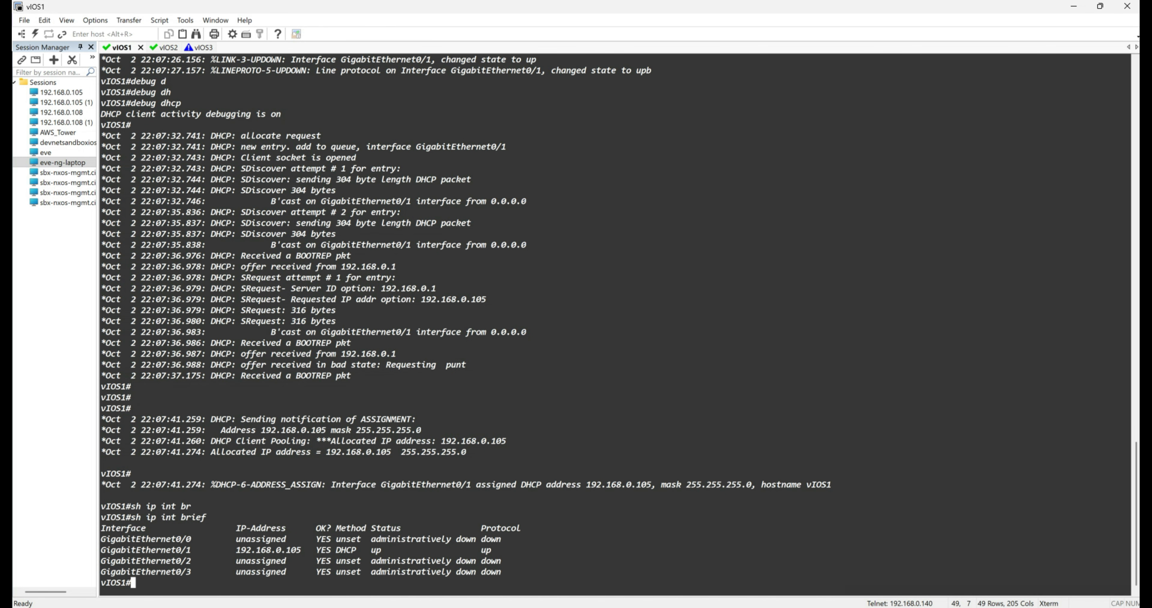
Step: Ping the gateway 192.168.0.1 from vIOS1
{"action": "type", "text": "ping "}
{"action": "type", "text": "192."}
{"action": "type", "text": "168.0.1"}
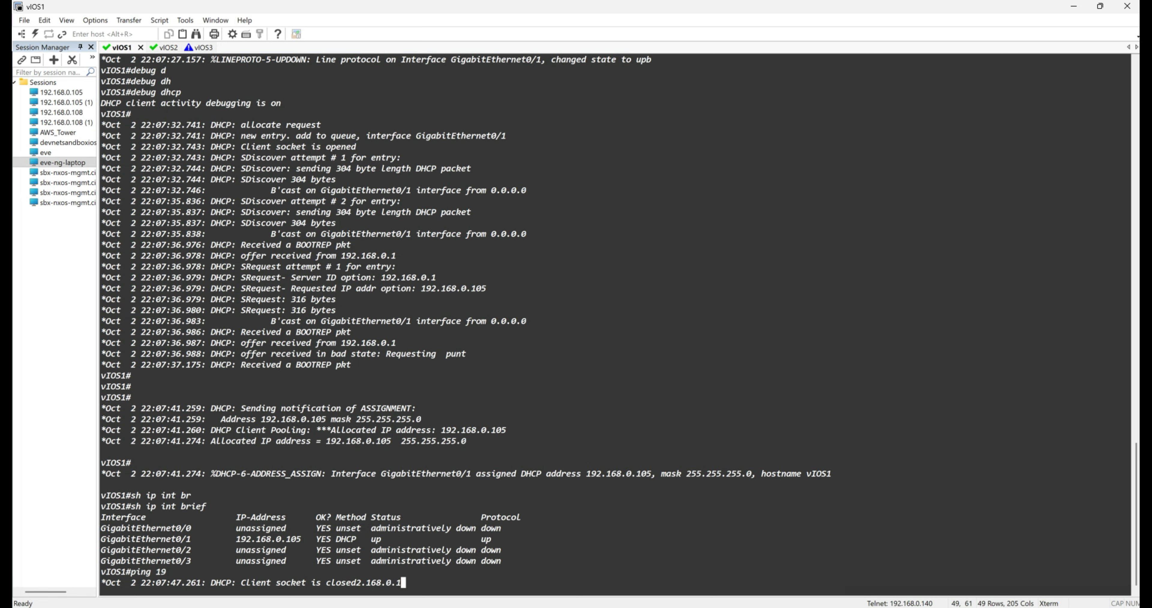
{"action": "key", "text": "Return"}
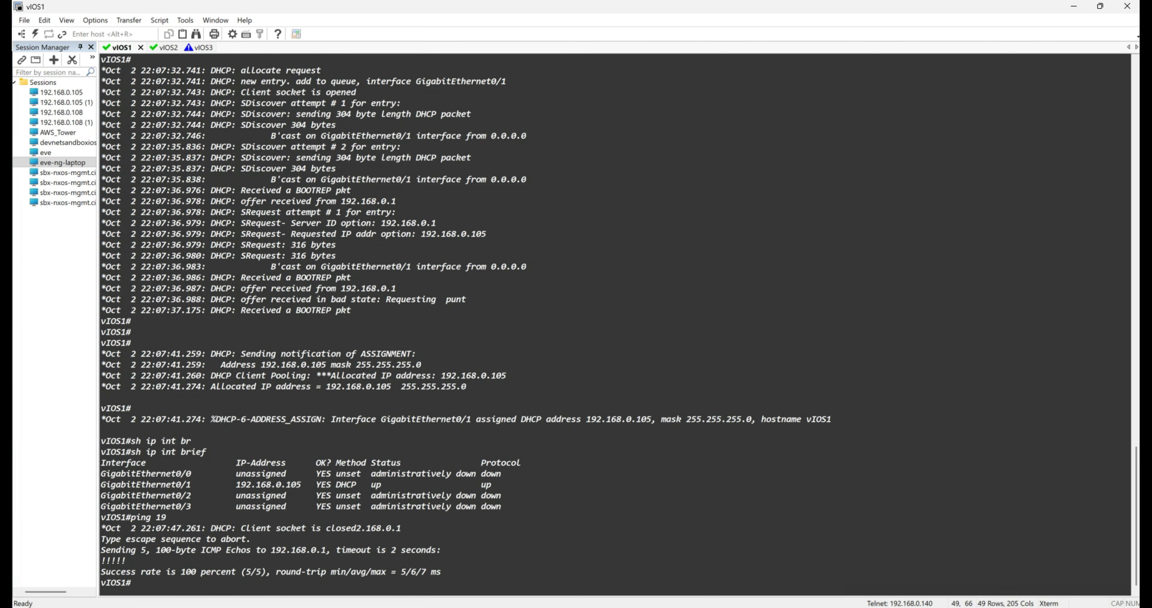
{"action": "key", "text": "Return"}
{"action": "key", "text": "Return"}
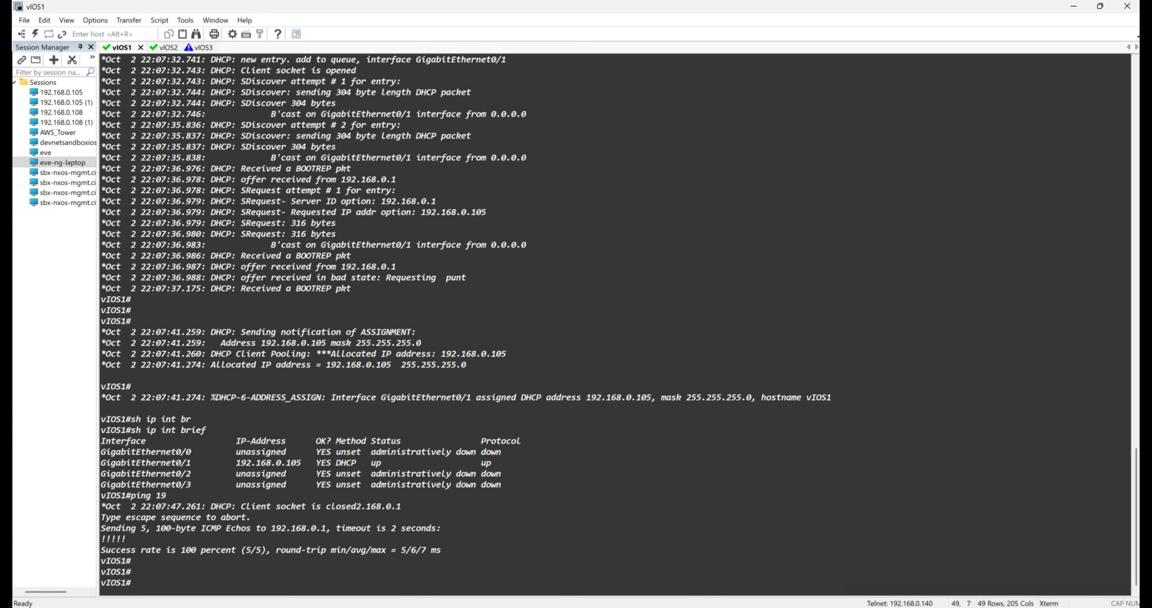
Step: Repeat the ping to 192.168.0.1 with a repeat count of 100
{"action": "key", "text": "Up"}
{"action": "type", "text": "re"}
{"action": "key", "text": "Tab"}
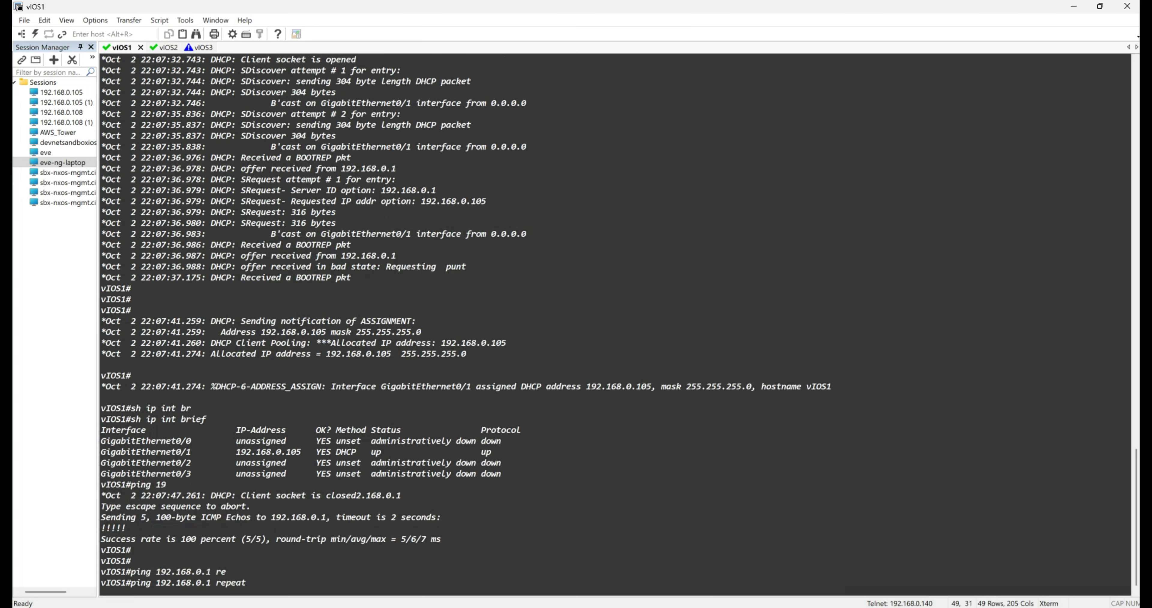
{"action": "type", "text": "100"}
{"action": "key", "text": "Return"}
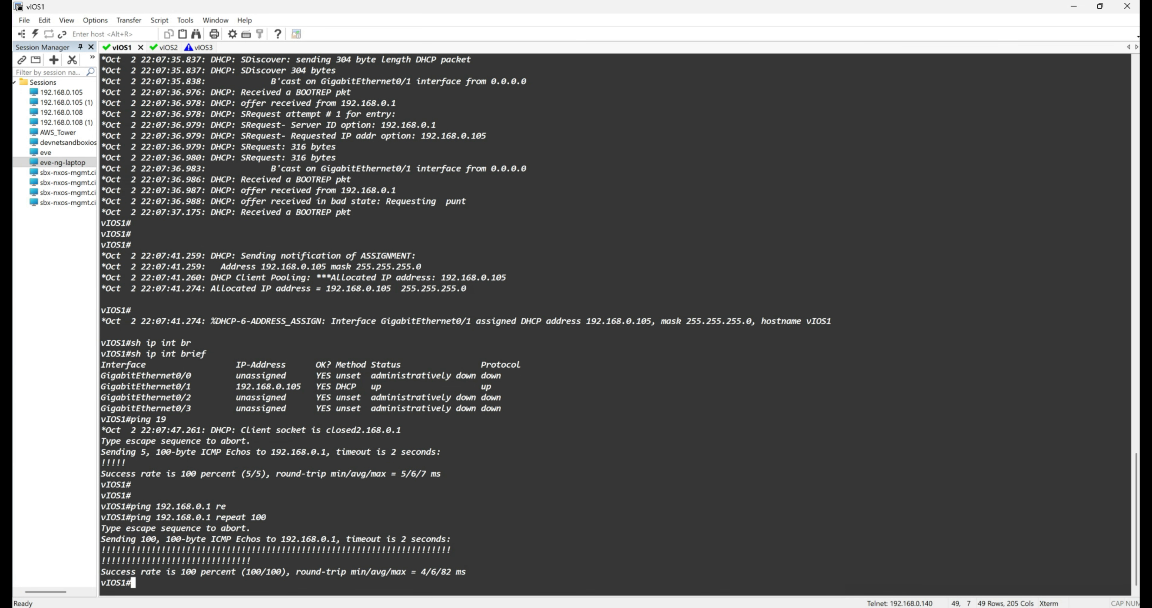
Step: Save the running configuration of vIOS1 with the wr command
{"action": "type", "text": "wr"}
{"action": "key", "text": "Return"}
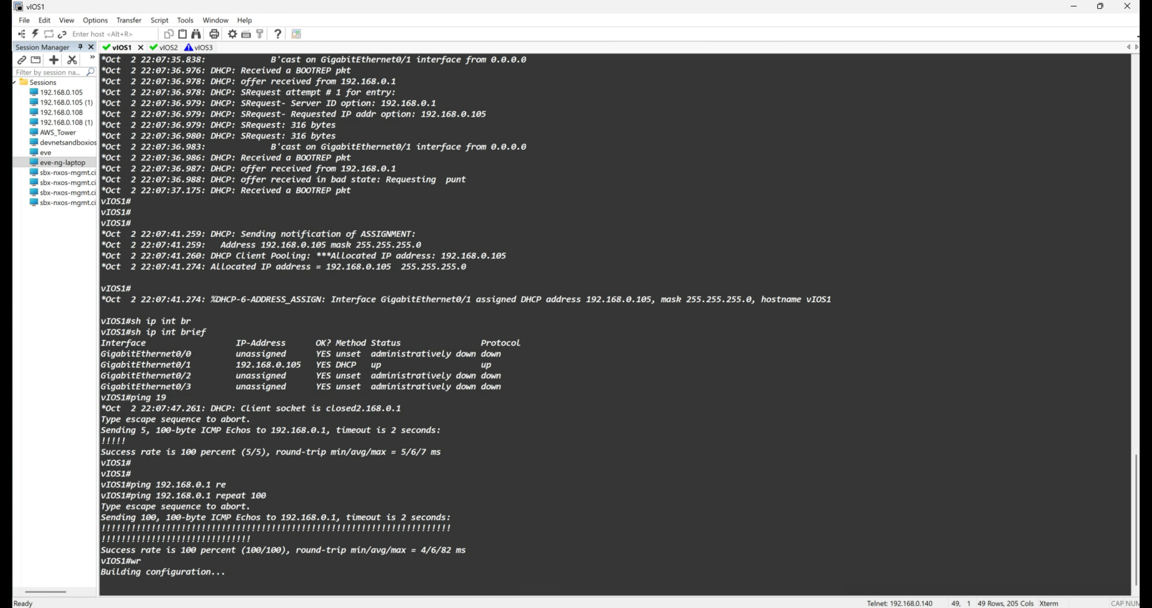